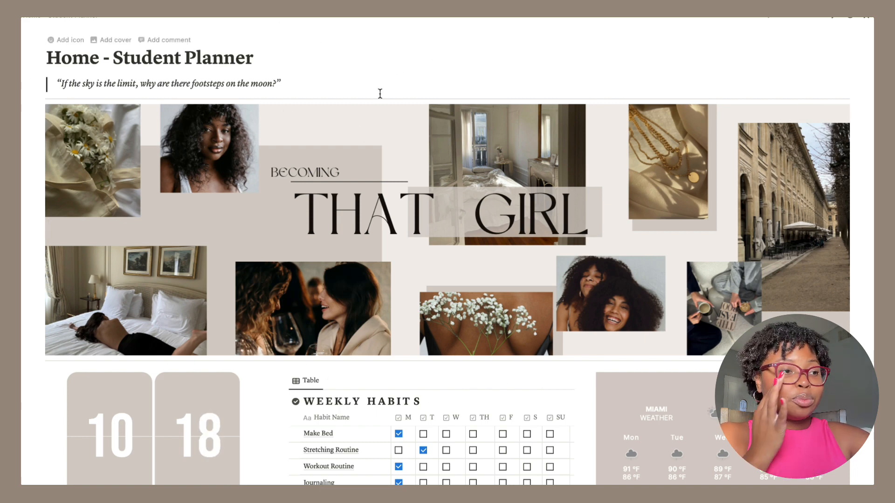
- Insert a period after the word "moon" in the quote beneath the Home - Student Planner title
scroll(28, 54, "up", 1)
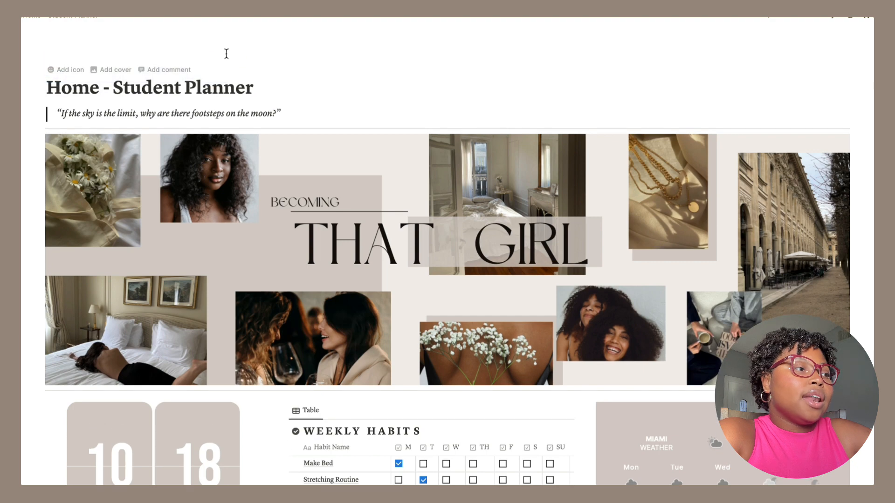
left_click(284, 113)
left_click(282, 113)
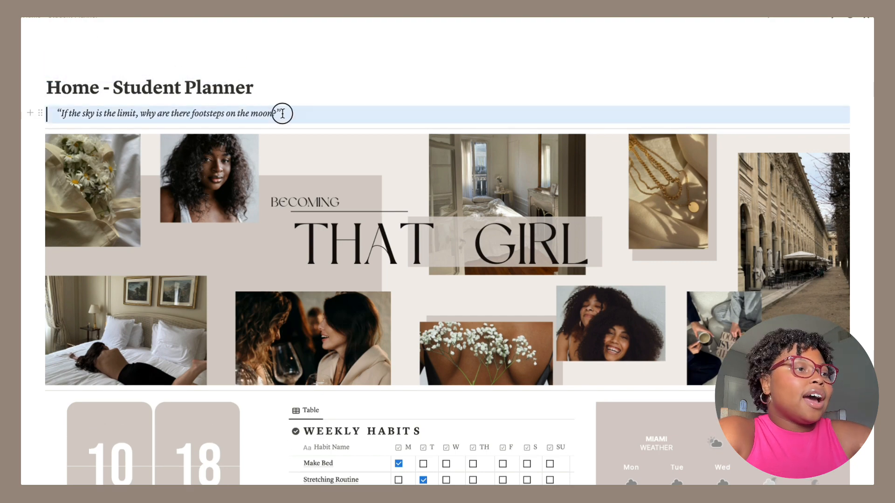
scroll(183, 105, "up", 1)
scroll(183, 105, "up", 3)
scroll(182, 105, "down", 5)
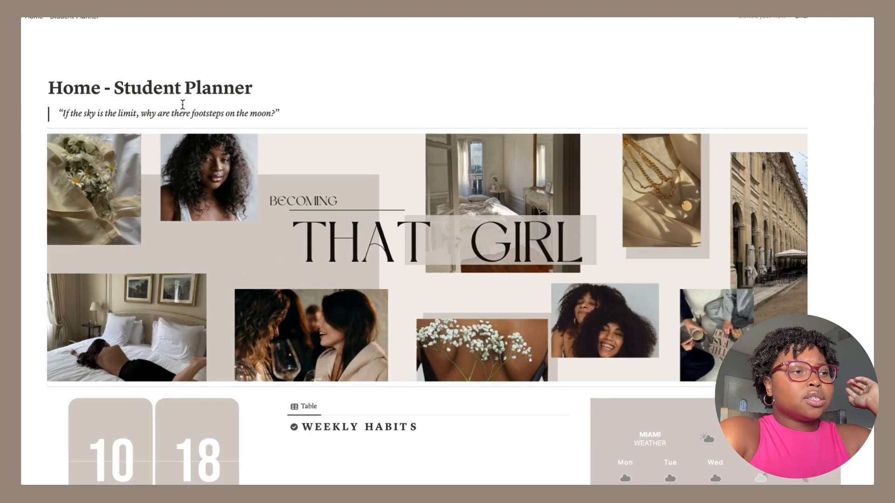
left_click(271, 105)
left_click(274, 113)
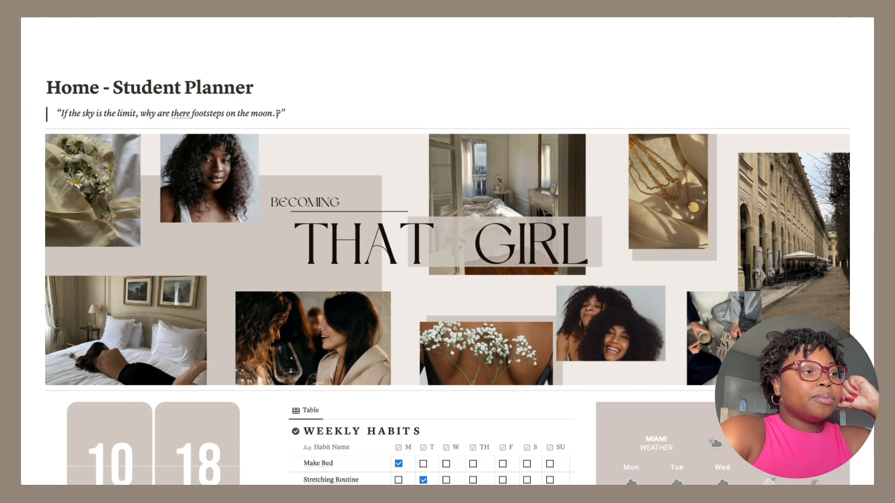
key("Escape")
scroll(864, 205, "down", 1)
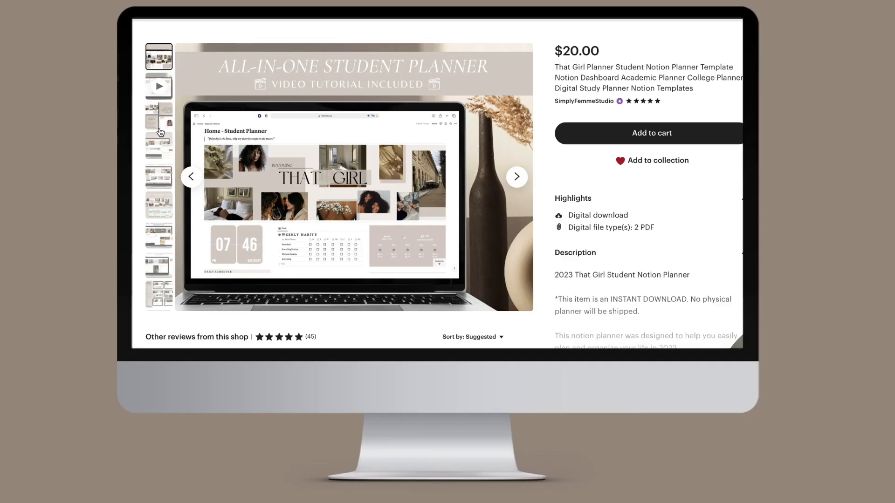
- Switch to the shop listing for the That Girl student planner and browse several of its preview images
left_click(158, 123)
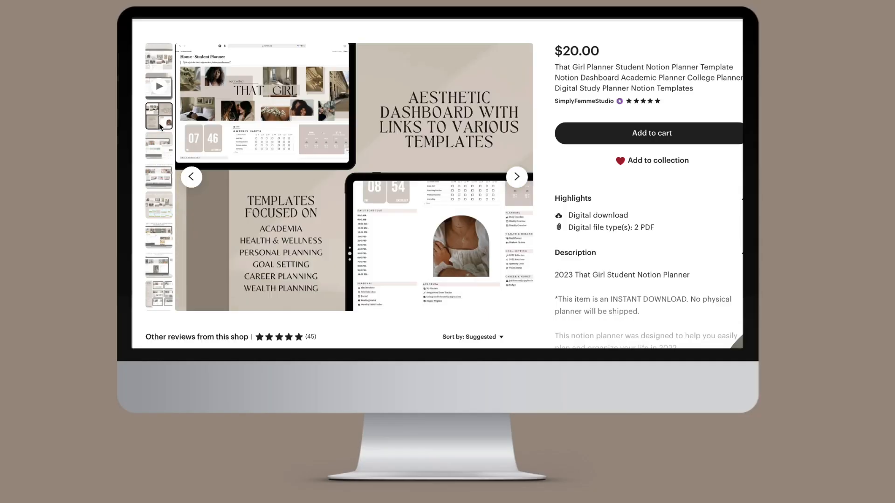
left_click(159, 181)
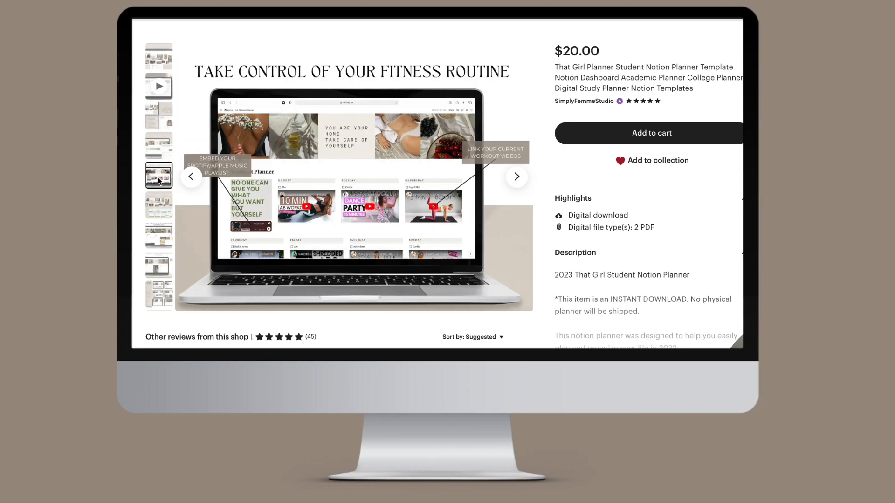
left_click(159, 205)
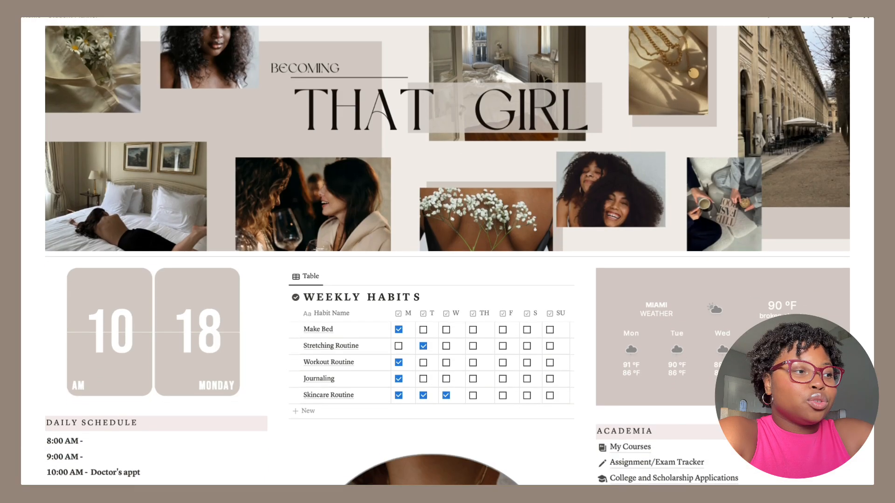
- In Weekly Habits, untick Make Bed on Monday and Stretching Routine on Tuesday; tick Stretching Routine on Thursday and Friday and Journaling on Friday
scroll(447, 255, "down", 5)
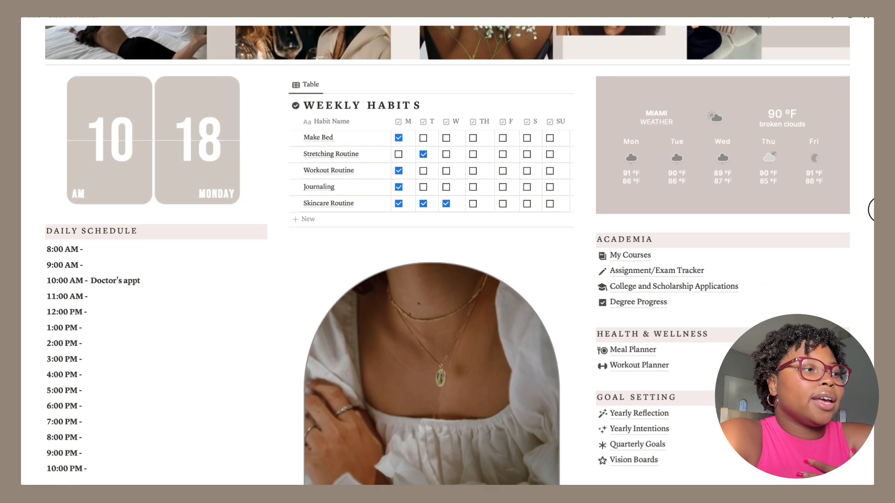
scroll(448, 256, "down", 1)
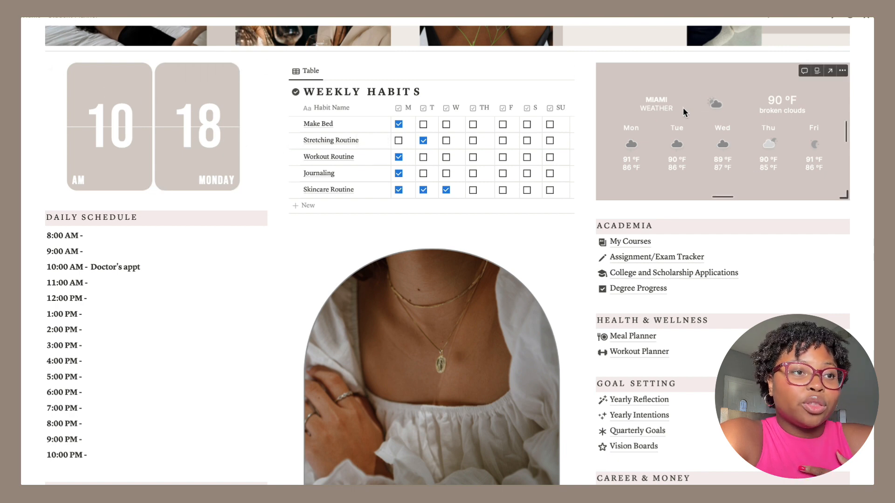
left_click(399, 124)
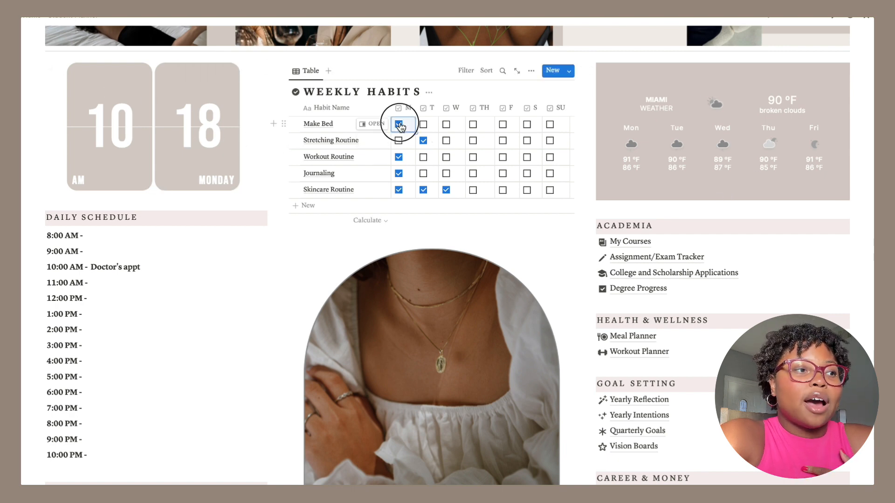
left_click(423, 140)
left_click(473, 140)
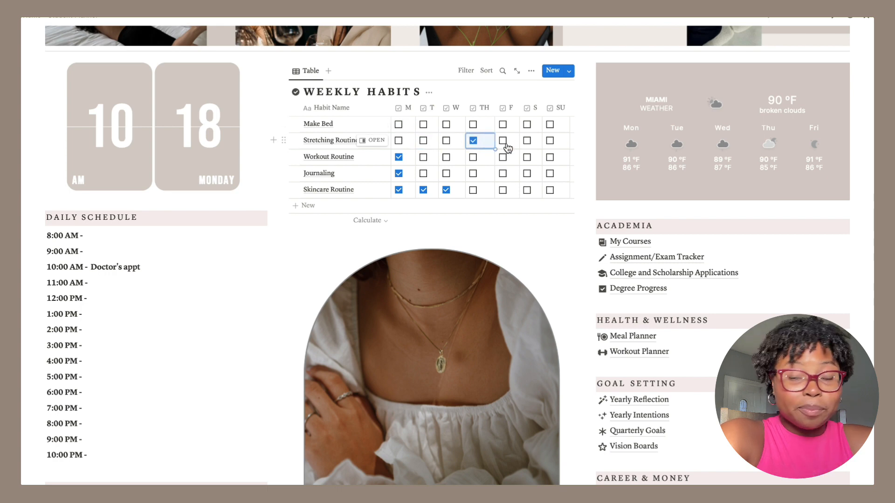
left_click(502, 141)
left_click(502, 174)
- Examine the planner's daily schedule, its categorized page links and the Weekly Overview section
scroll(502, 173, "down", 1)
scroll(587, 419, "down", 3)
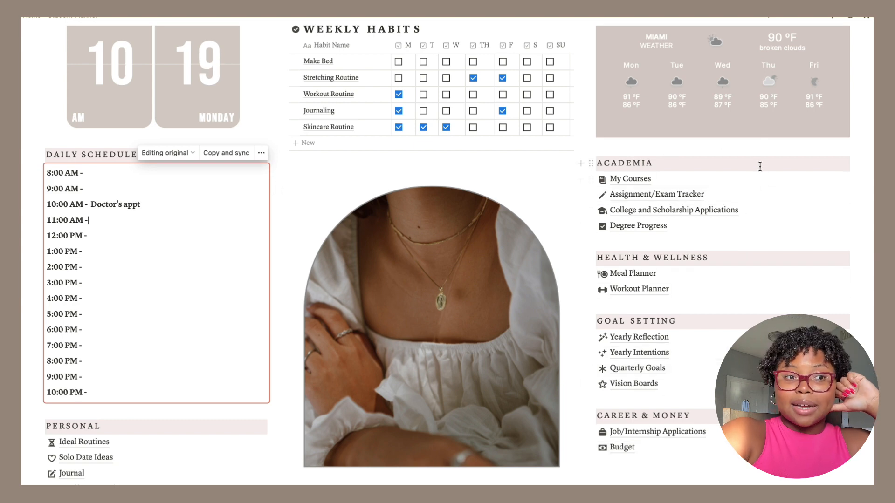
left_click(873, 294)
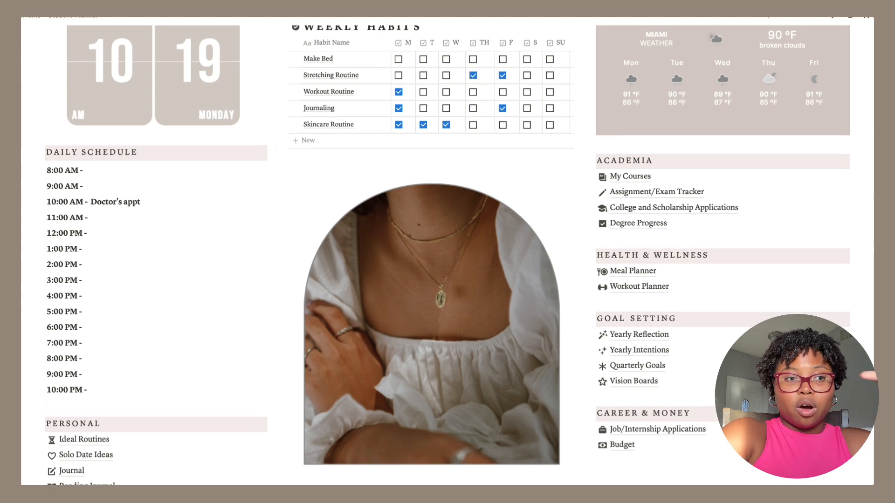
scroll(448, 257, "down", 3)
scroll(448, 256, "down", 1)
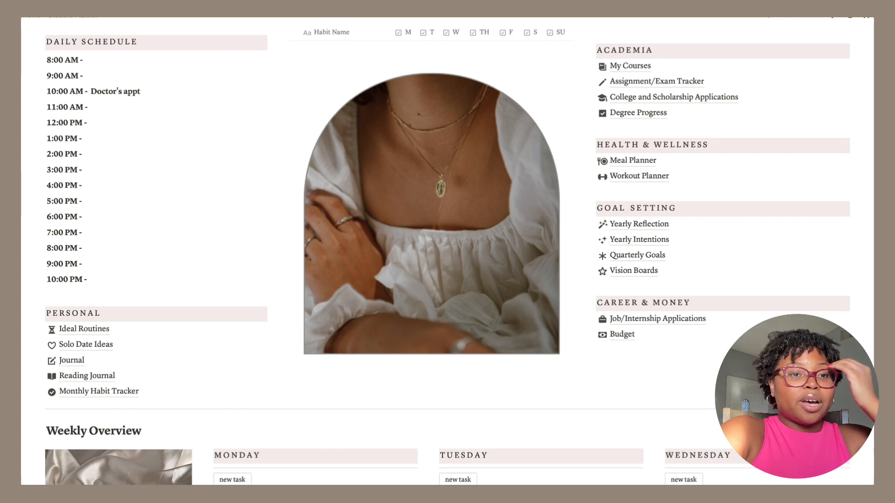
scroll(447, 257, "down", 2)
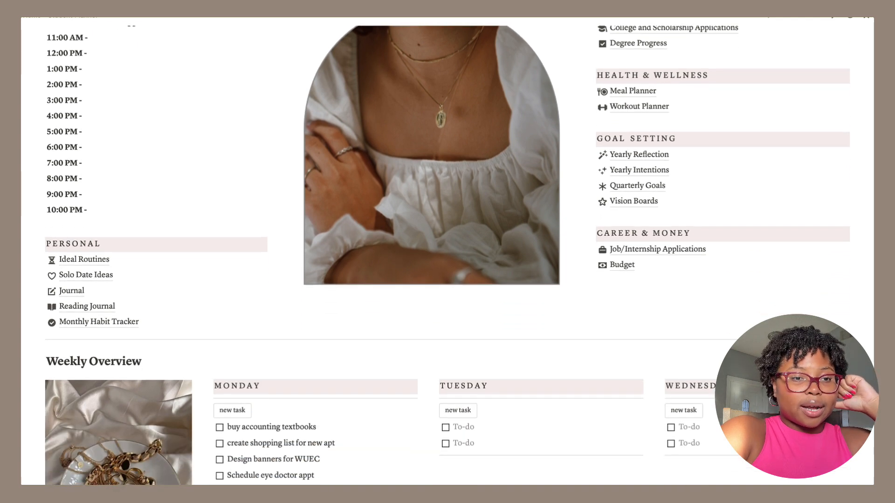
scroll(447, 257, "down", 1)
scroll(447, 256, "down", 3)
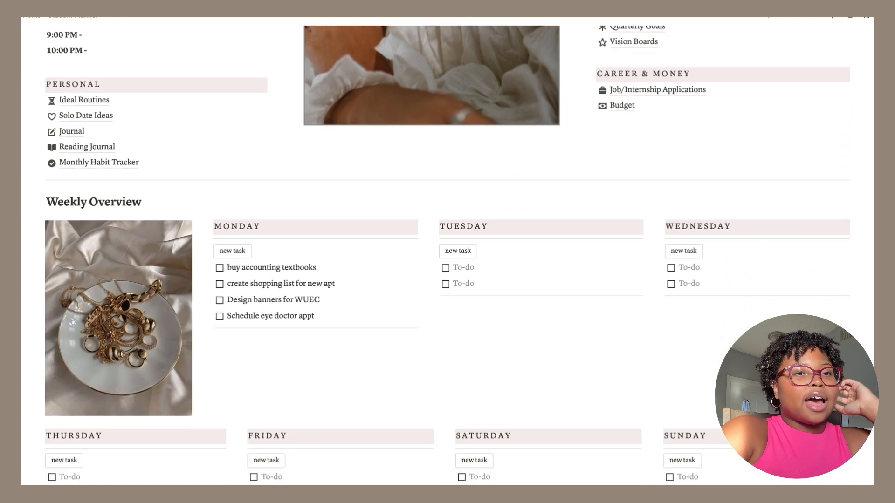
scroll(447, 256, "down", 1)
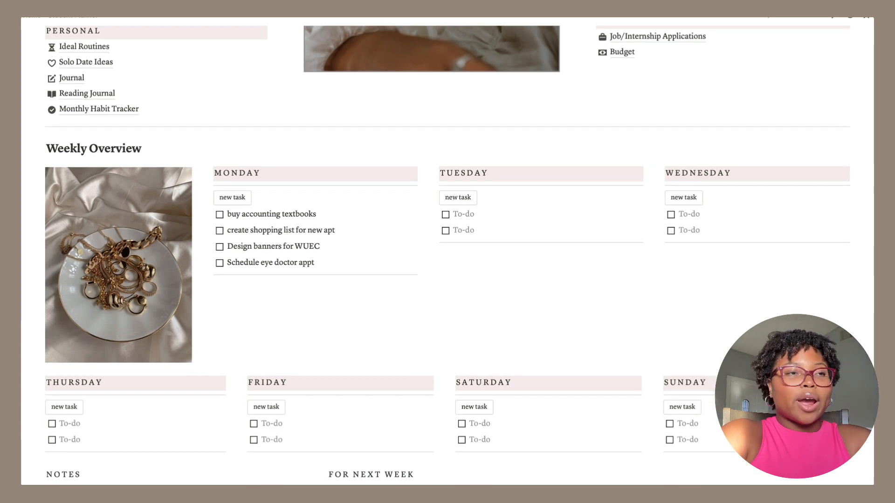
scroll(447, 256, "down", 1)
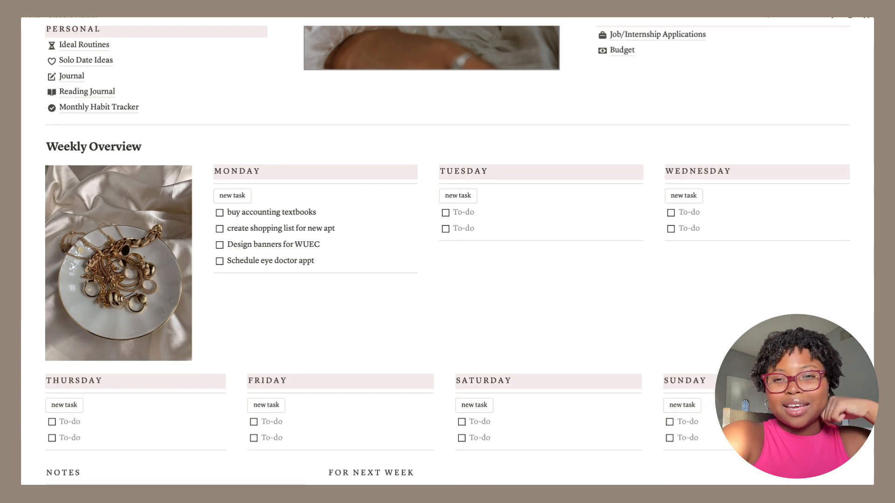
scroll(447, 257, "down", 1)
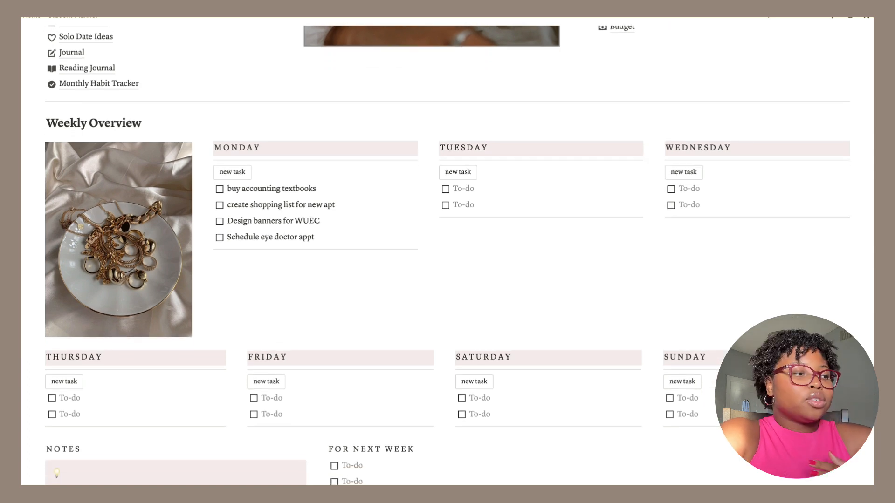
scroll(447, 256, "down", 2)
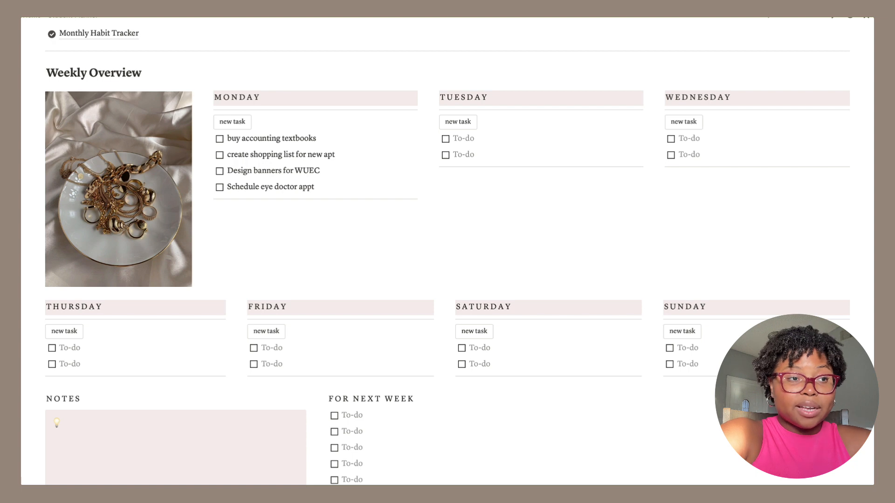
scroll(447, 256, "down", 1)
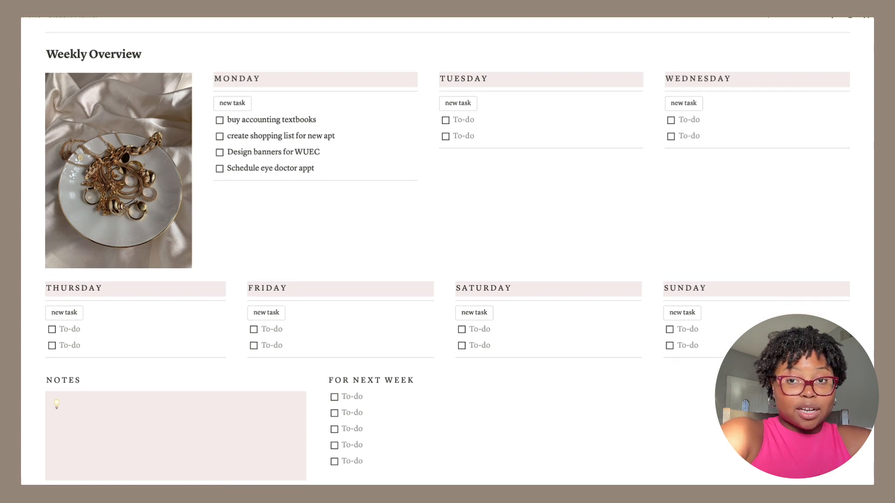
- Add a new empty task under both Monday and Tuesday in the Weekly Overview
left_click(235, 104)
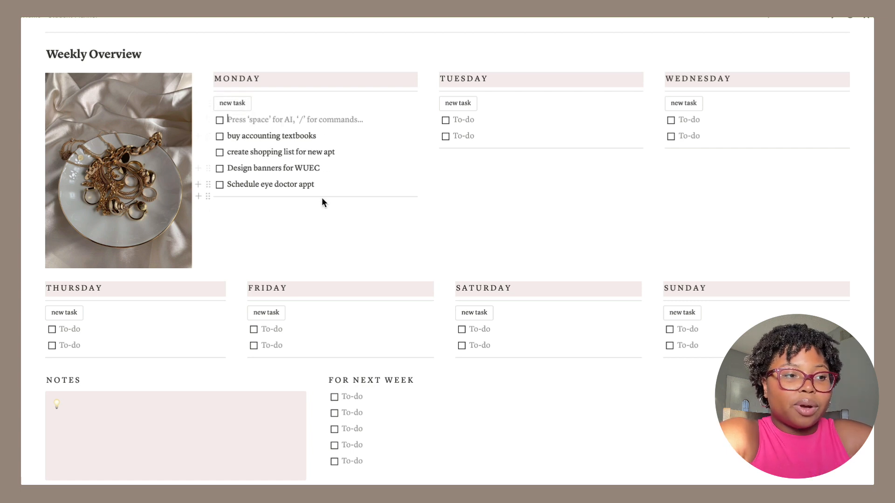
left_click(458, 103)
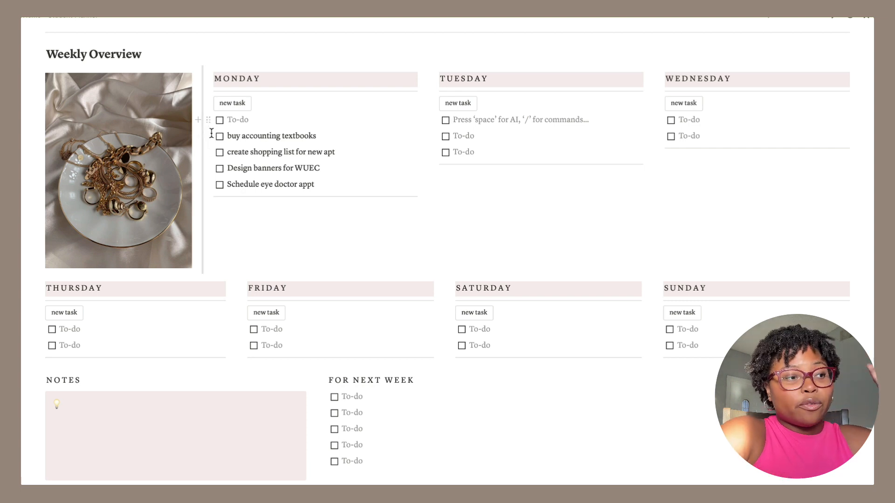
- Move "buy accounting textbooks" from Monday to the first place under Tuesday and delete Monday's empty to-do
left_click_drag(209, 140, 447, 119)
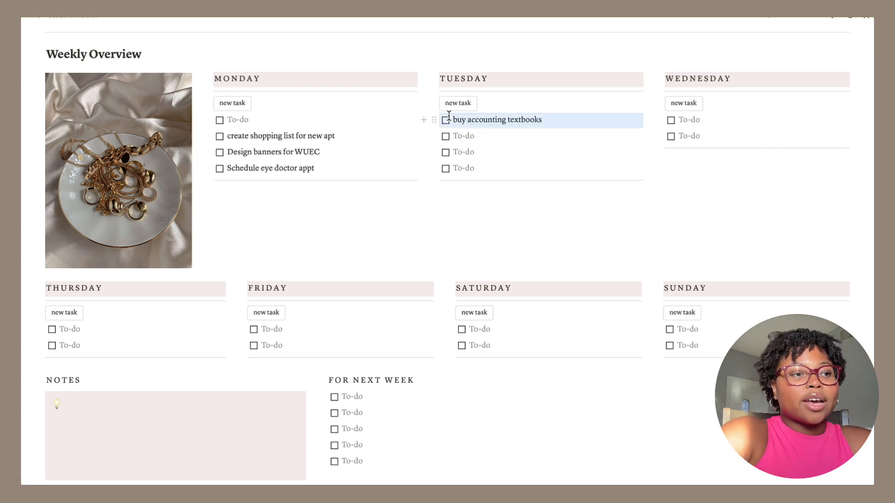
left_click(209, 120)
key("Delete")
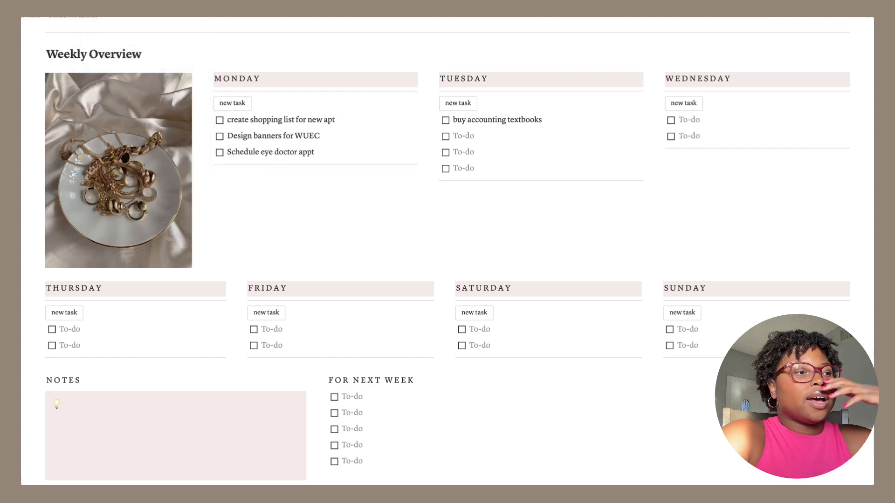
mouse_move(209, 163)
left_mouse_down()
mouse_move(214, 134)
mouse_move(214, 172)
left_mouse_up()
scroll(281, 270, "down", 5)
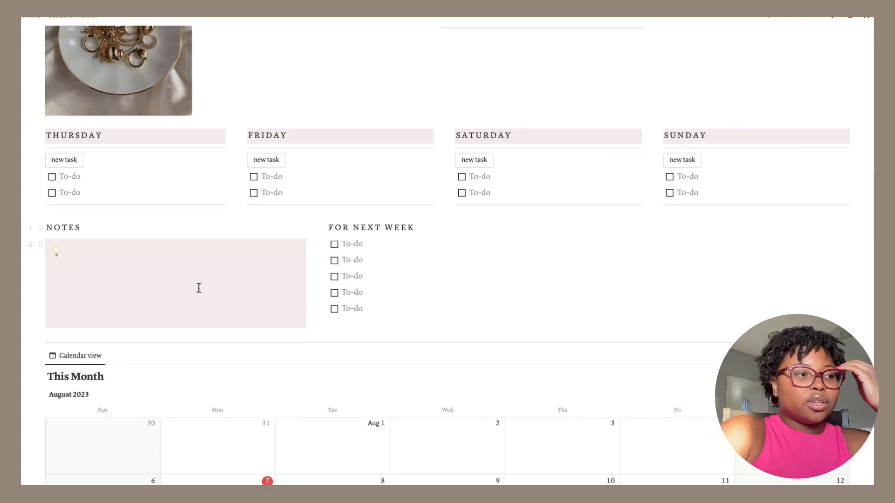
left_click(376, 246)
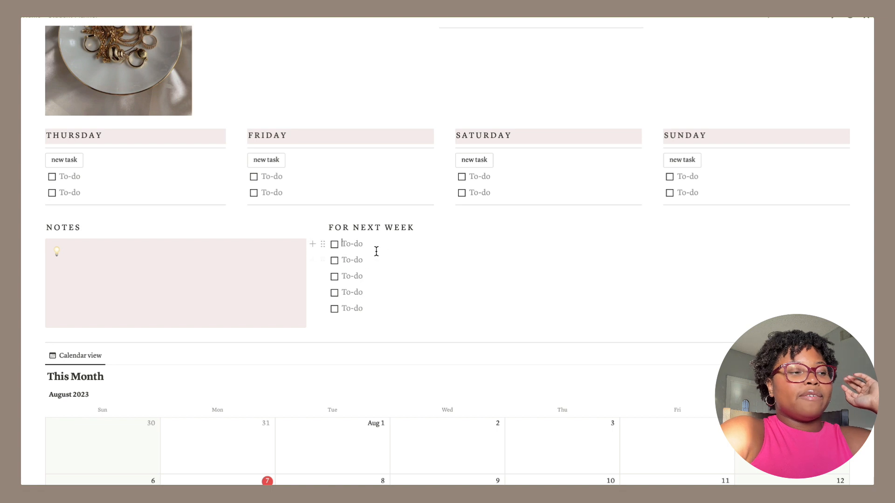
left_click(403, 223)
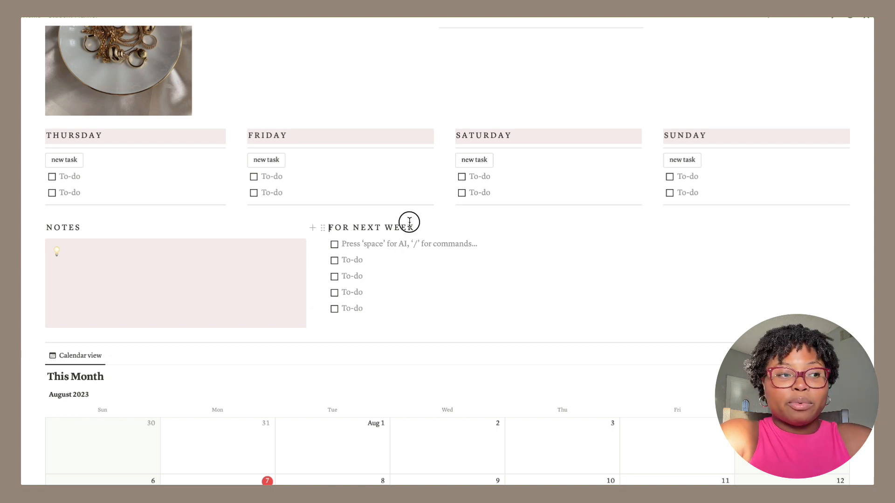
left_click(429, 226)
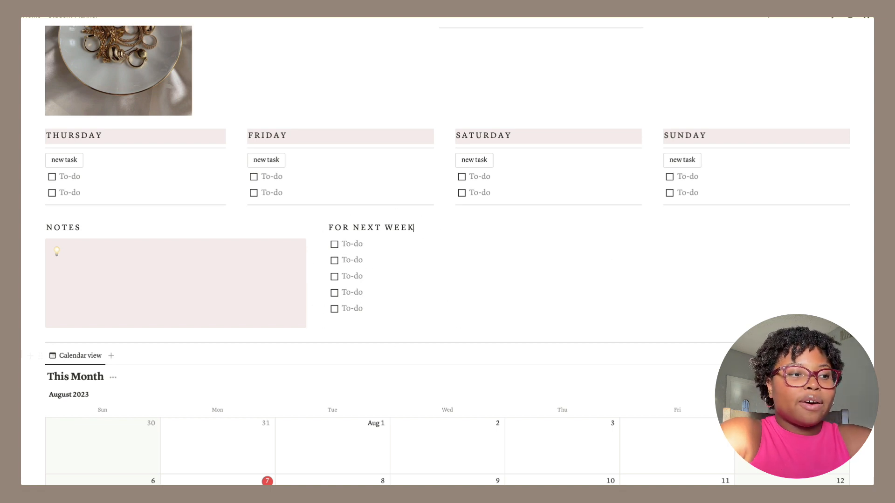
left_click_drag(433, 227, 342, 228)
left_click(392, 222)
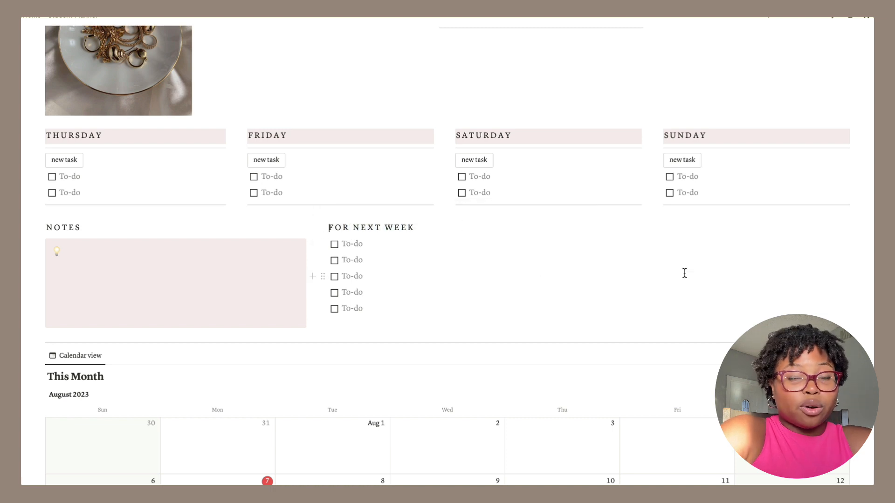
- Open the August 15 REACH Meeting event in the This Month calendar, view its tag options and close it
scroll(447, 256, "down", 5)
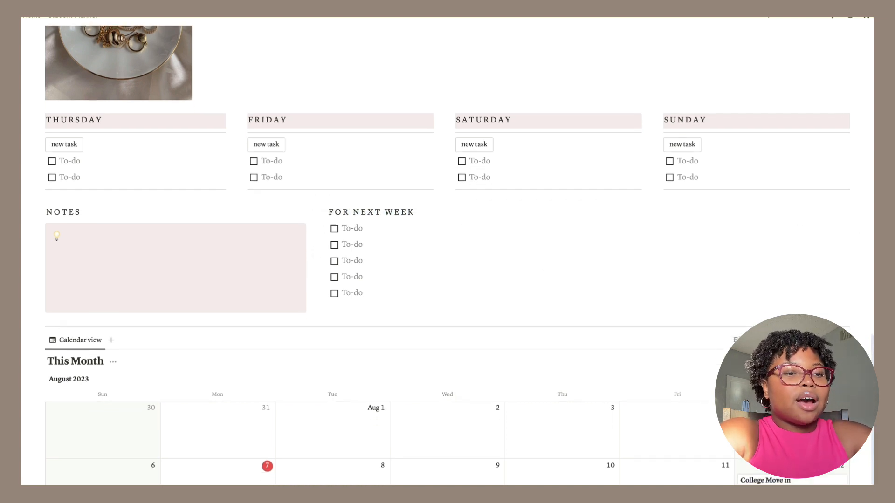
scroll(448, 255, "down", 3)
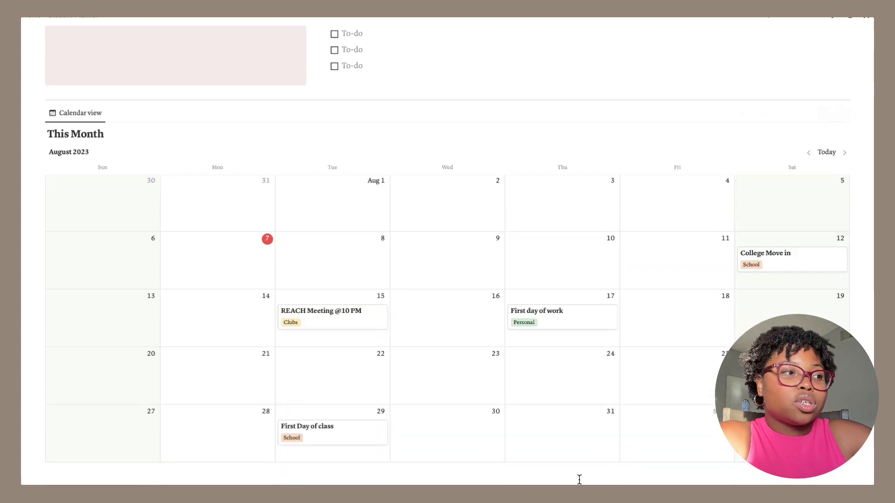
left_click(323, 321)
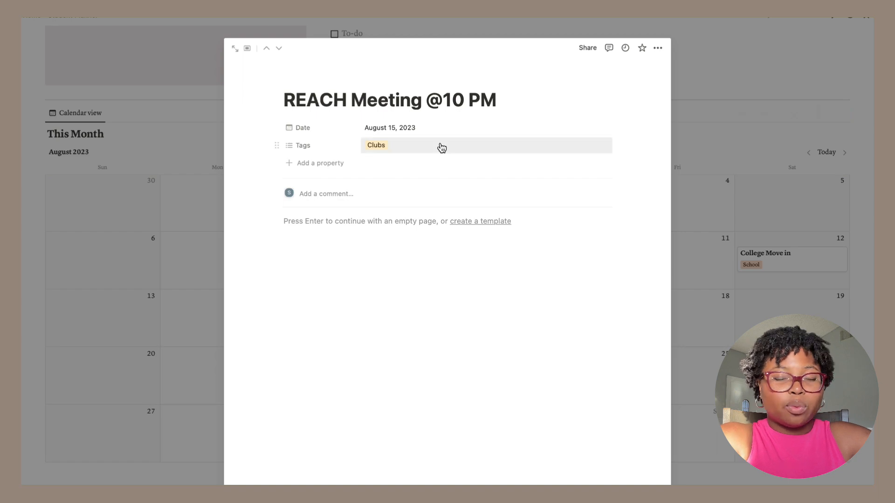
left_click(441, 146)
left_click(703, 93)
left_click(723, 110)
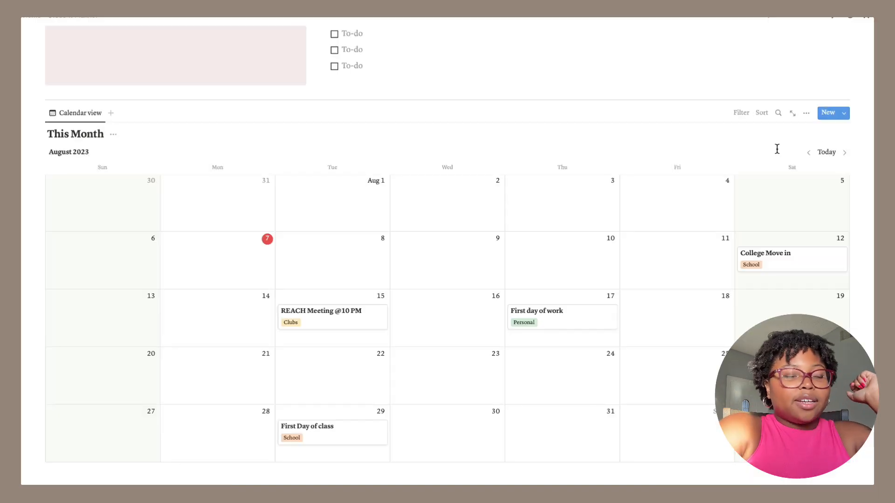
- Open the My Courses page from the Academia links on the planner home page
scroll(871, 219, "up", 8)
scroll(448, 255, "up", 10)
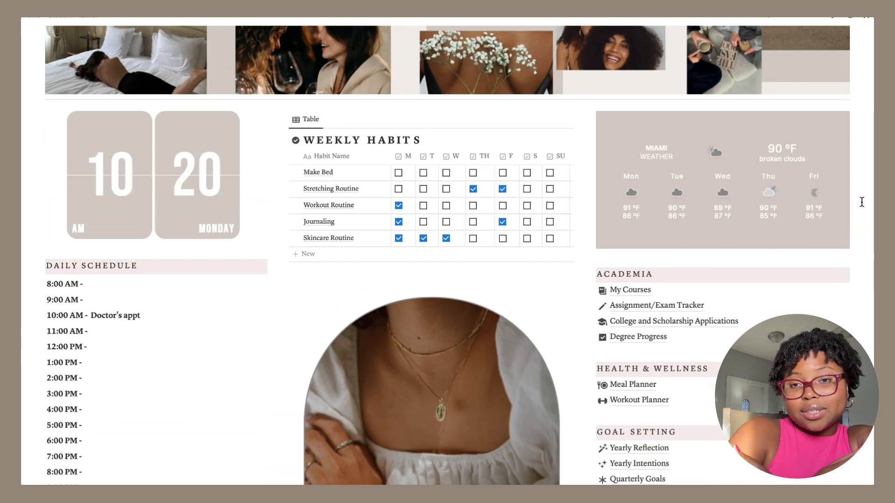
left_click(665, 291)
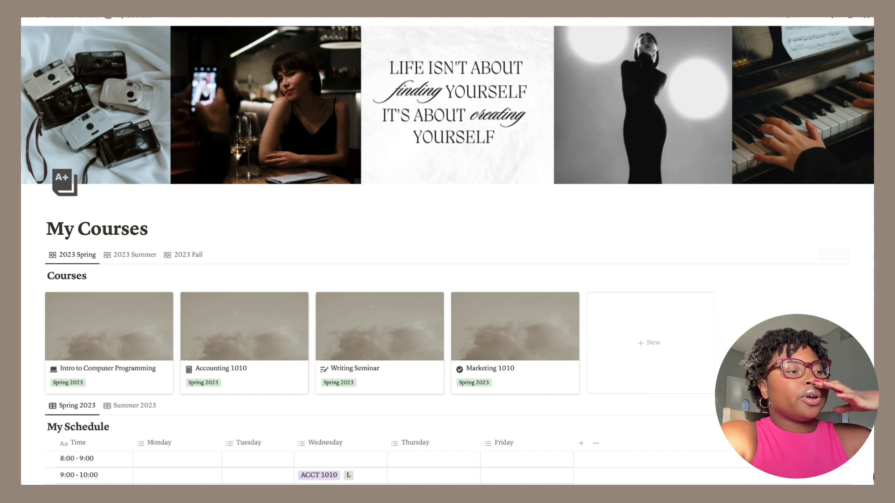
- Add ART 1010 with the L tag to the Monday 8:00 - 9:00 slot of the Spring 2023 schedule
scroll(642, 308, "down", 3)
scroll(447, 251, "down", 3)
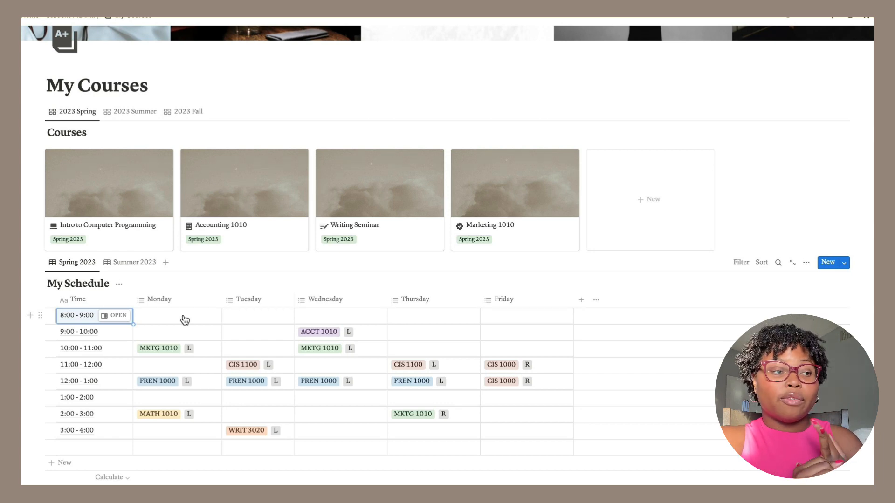
left_click(186, 319)
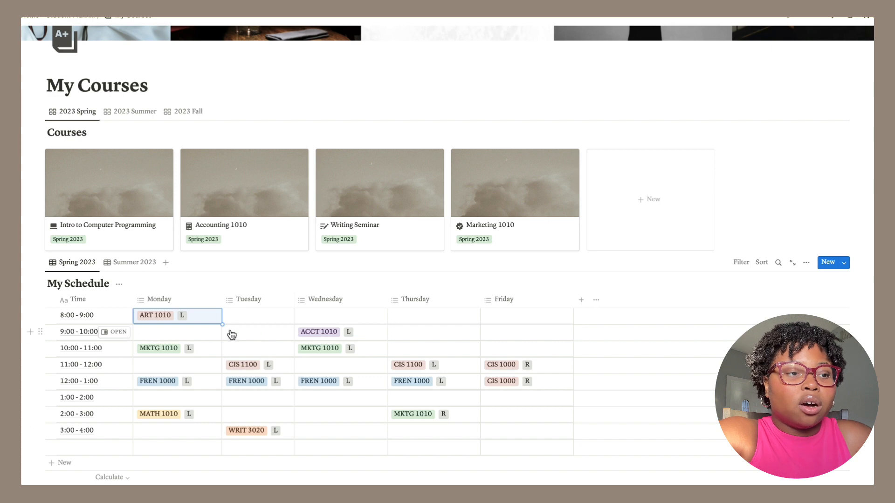
- Duplicate the Summer 2023 view of My Schedule and name the copy Fall 2023
left_click(133, 263)
left_click(132, 263)
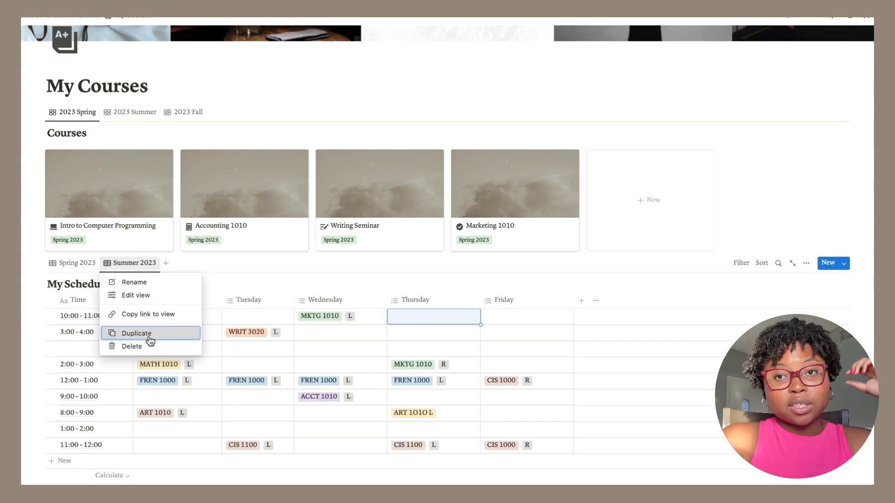
left_click(127, 334)
type("Fall 2023")
key("Return")
- Clear all class entries from Monday to Friday in the Fall 2023 schedule
left_click_drag(186, 317, 505, 454)
key("BackSpace")
left_click(879, 45)
- Create a course in the 2023 Fall view of Courses and open its page
scroll(870, 45, "up", 5)
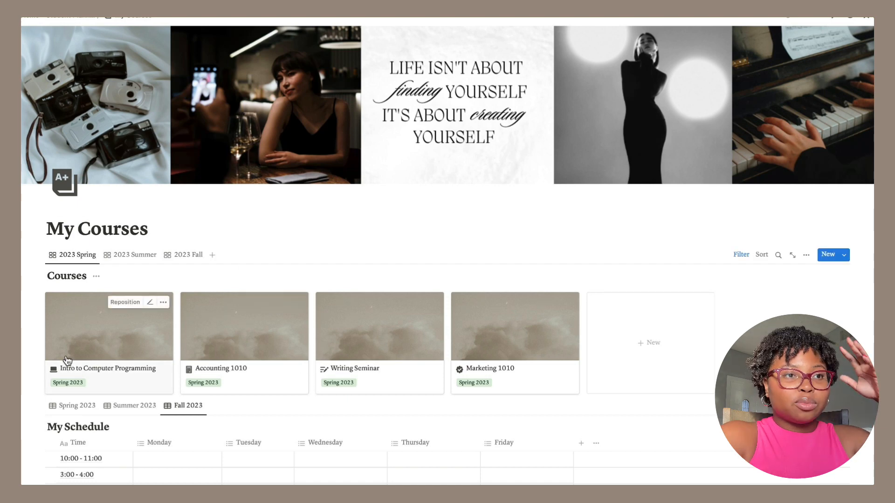
left_click(186, 260)
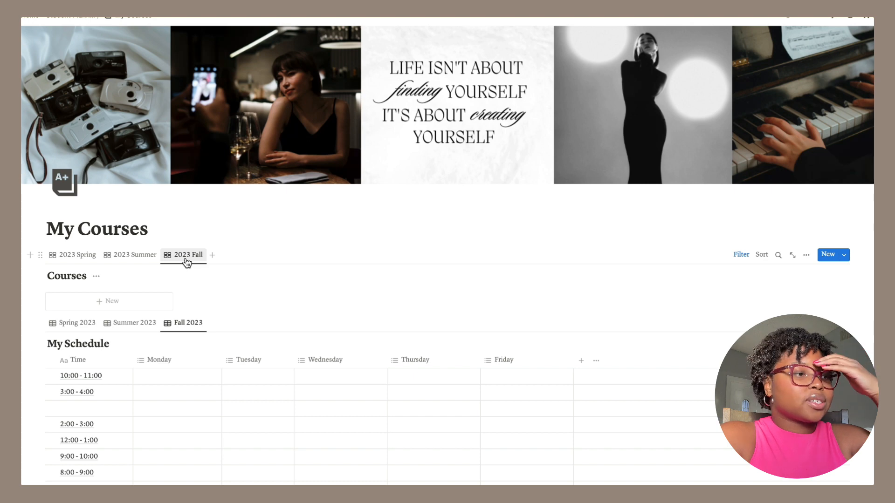
left_click(137, 303)
left_click(346, 321)
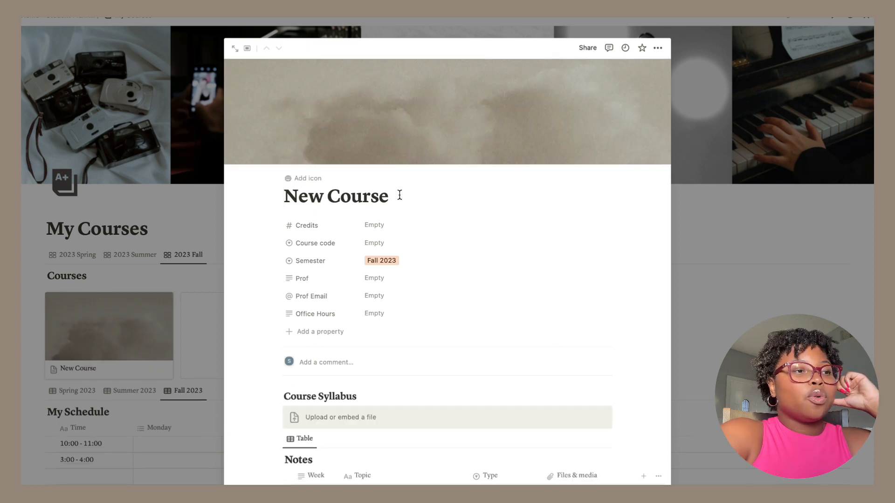
- Replace the new course's title with Art 1010
left_click(399, 195)
key("BackSpace")
key("BackSpace")
key("BackSpace")
key("BackSpace")
key("BackSpace")
key("BackSpace")
key("BackSpace")
key("BackSpace")
key("BackSpace")
key("BackSpace")
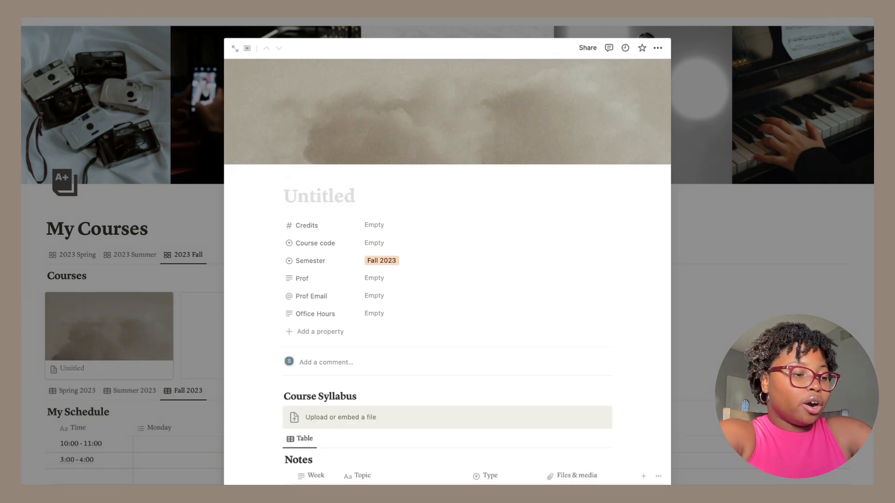
type("Art 1010")
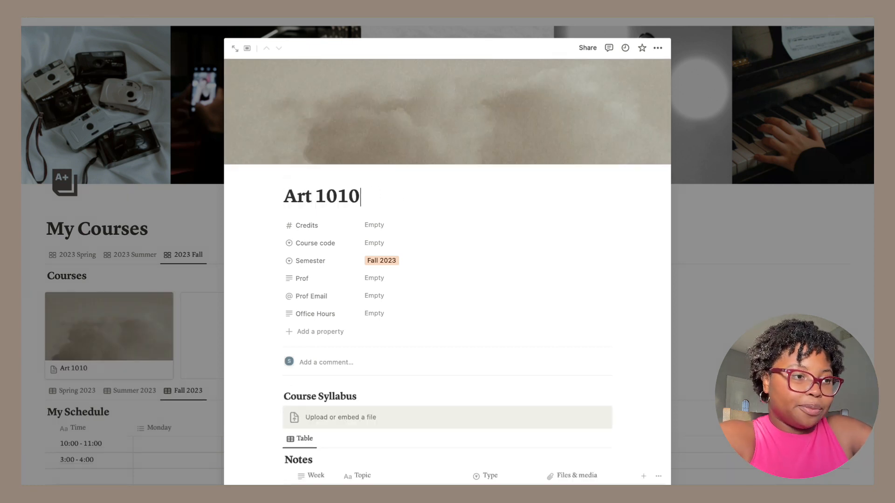
- Set the Art 1010 course's credits to 1 and create the course code option ART 1010 for it
left_click(460, 226)
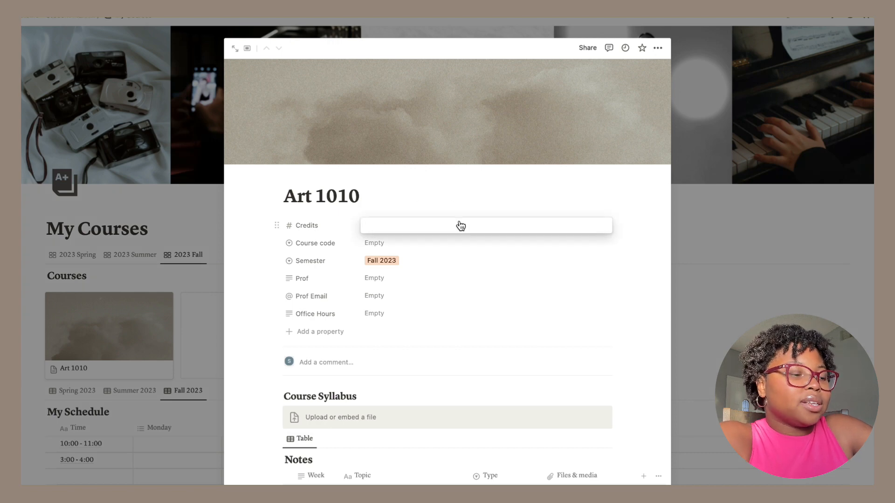
type("1")
key("Return")
left_click(409, 244)
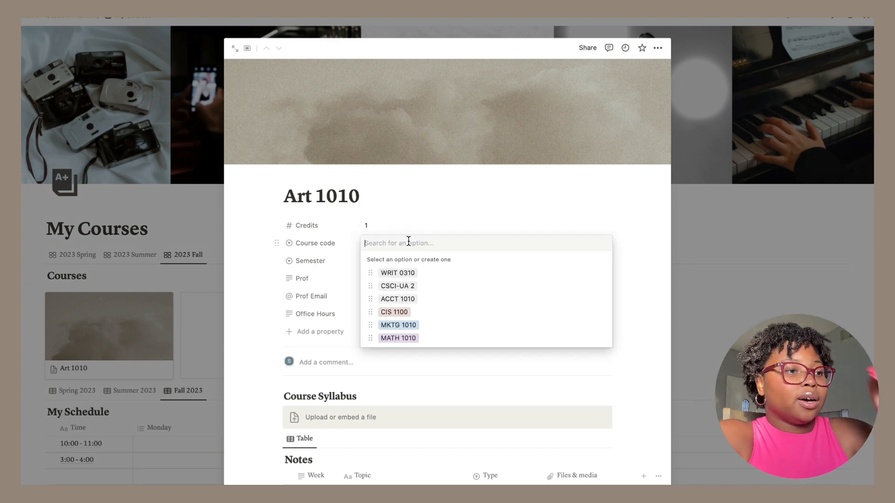
type("ART 1010")
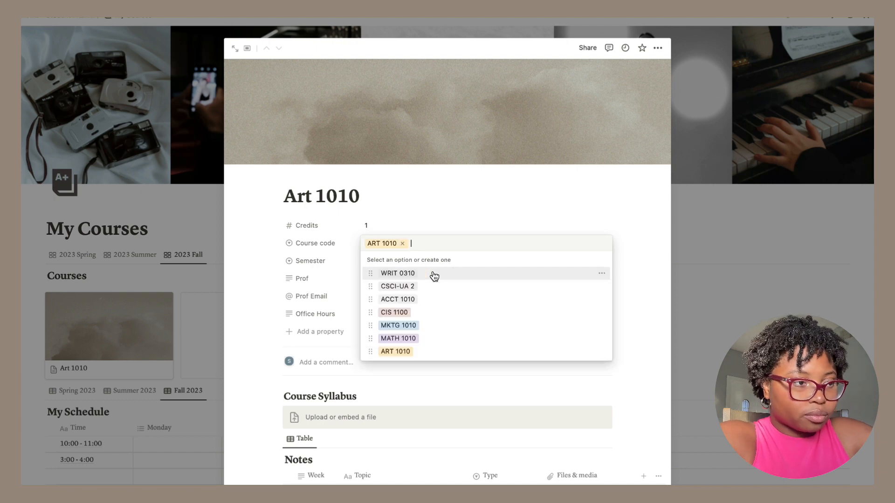
left_click(431, 275)
- Open the Prof and Office Hours fields of the Art 1010 course and leave both empty
left_click(460, 280)
left_click(617, 256)
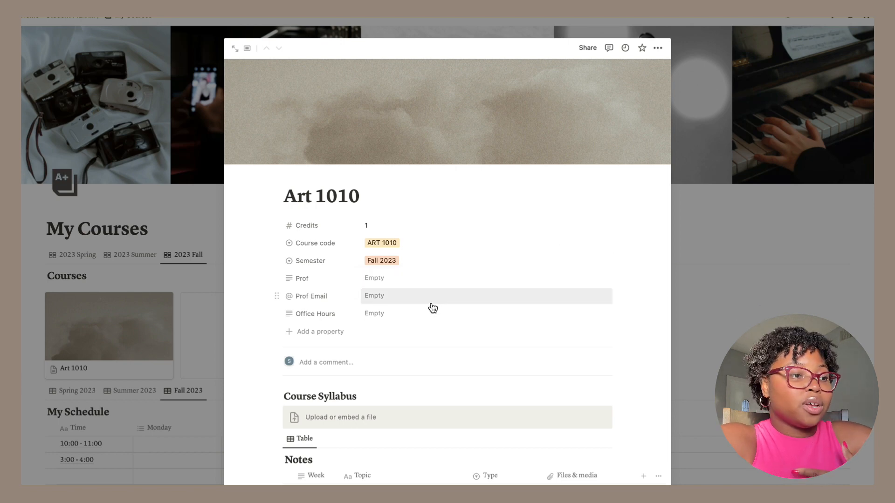
left_click(432, 317)
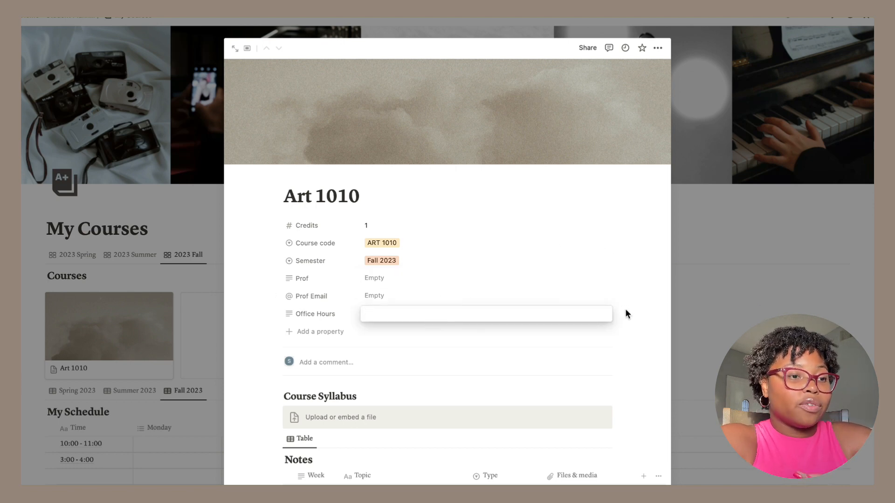
left_click(644, 321)
- Open the Week 2 Variables and Types lecture notes from the programming course's Notes table
scroll(670, 360, "down", 3)
mouse_move(669, 359)
left_mouse_down()
mouse_move(673, 425)
mouse_move(667, 372)
left_mouse_up()
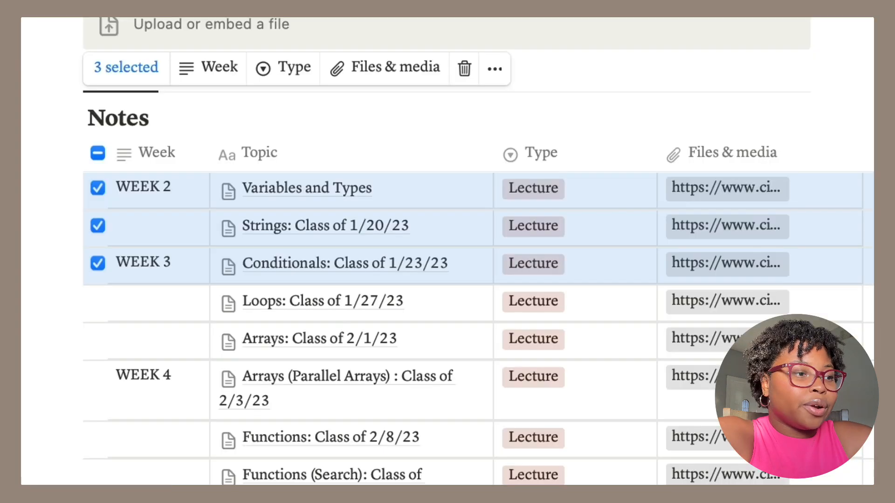
left_click(96, 275)
left_click(866, 81)
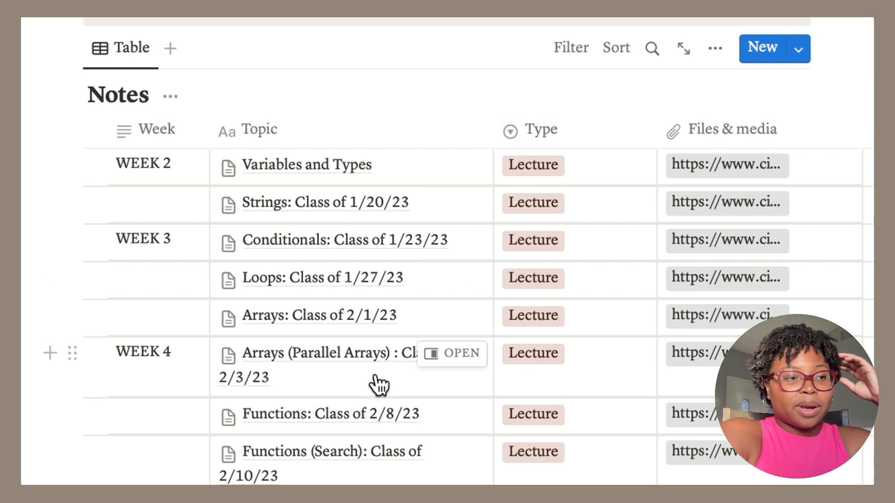
left_click(405, 164)
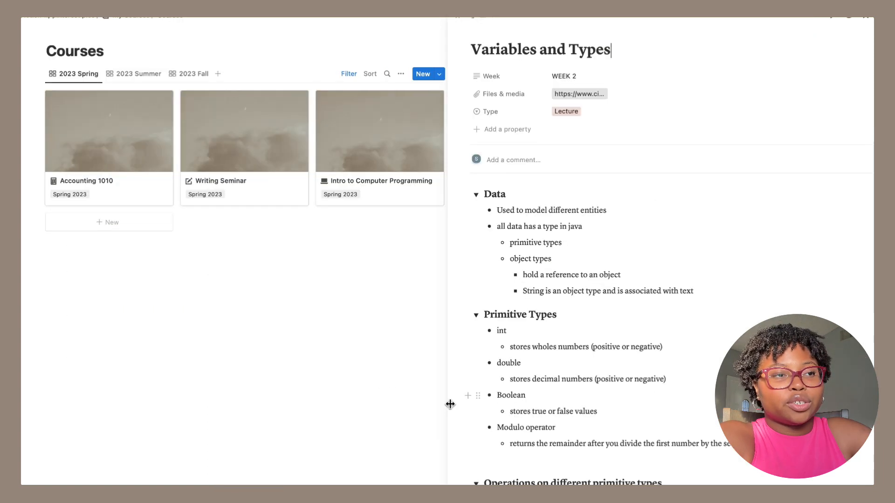
- View the upload and embed choices under Files & media and the available Type options of the lecture notes
left_click(746, 94)
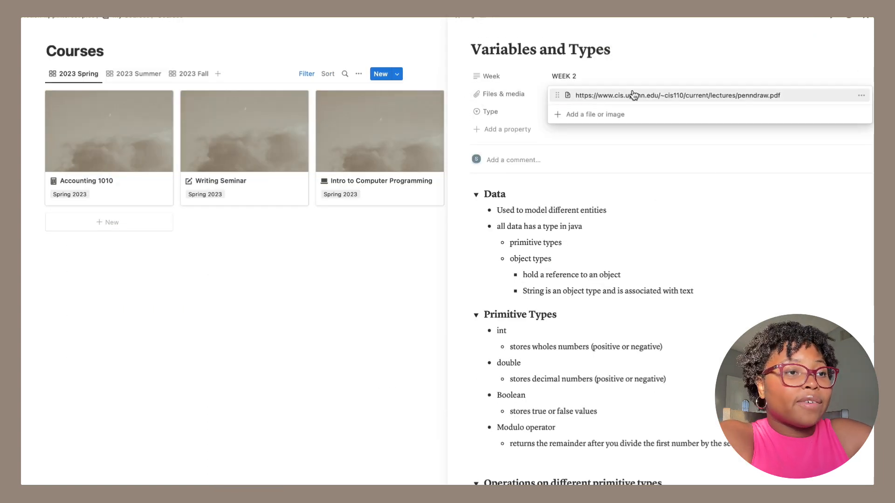
left_click(622, 117)
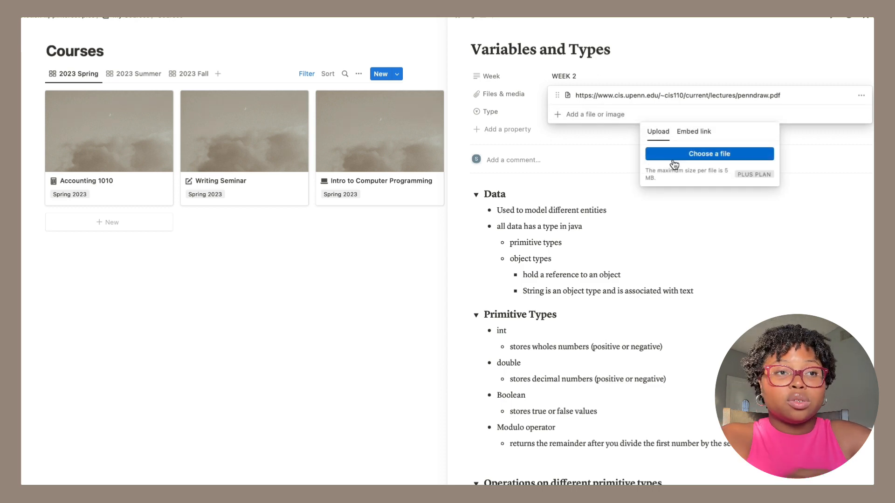
left_click(693, 132)
left_click(687, 223)
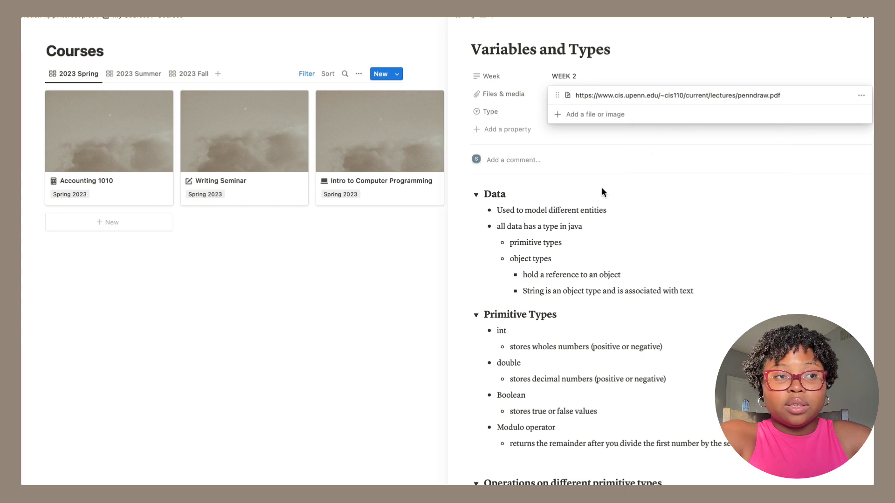
left_click(599, 187)
left_click(598, 116)
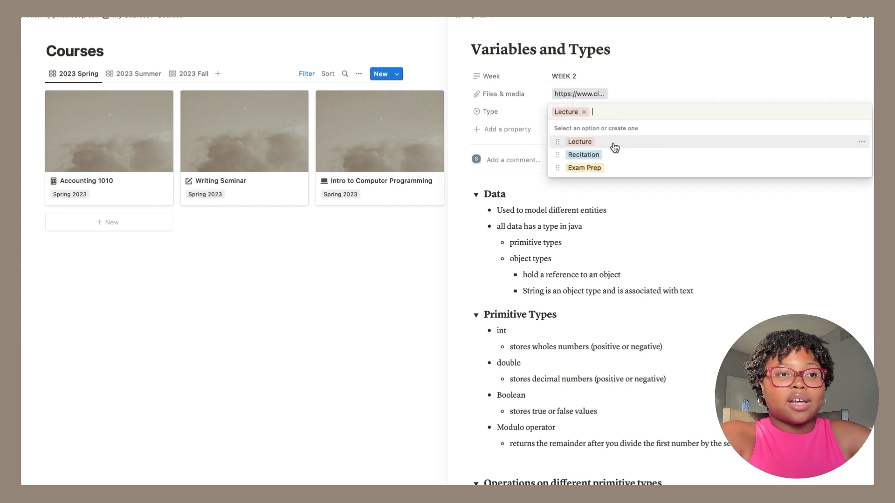
left_click(771, 220)
- Read through the Variables and Types notes, expanding the Comparisons and the Variable Declaration and Initialization sections
scroll(771, 220, "down", 5)
scroll(660, 251, "down", 2)
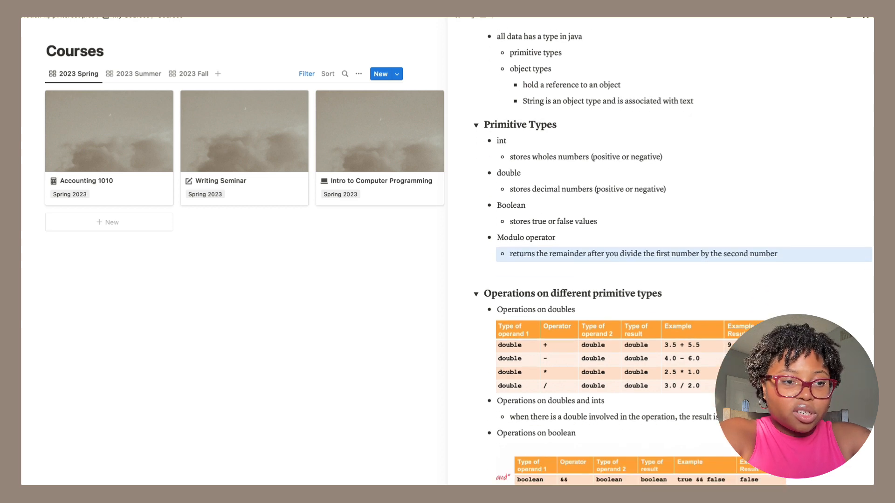
scroll(660, 251, "down", 7)
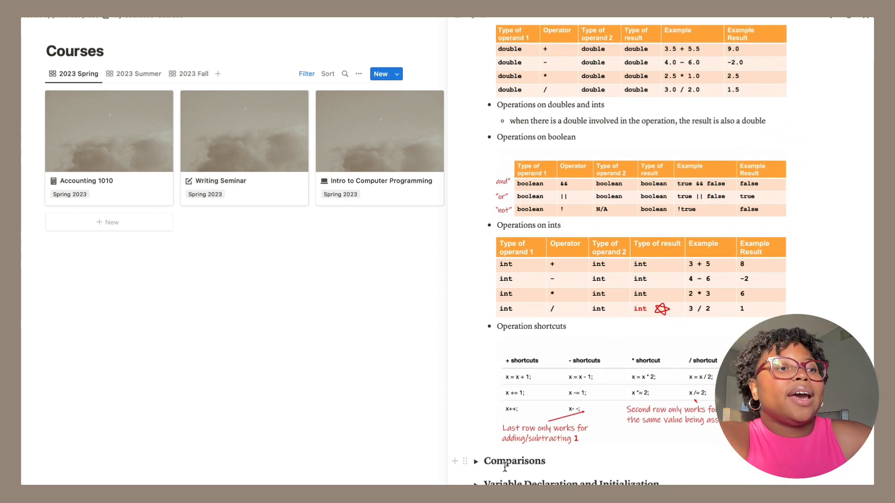
left_click(476, 461)
scroll(476, 461, "down", 5)
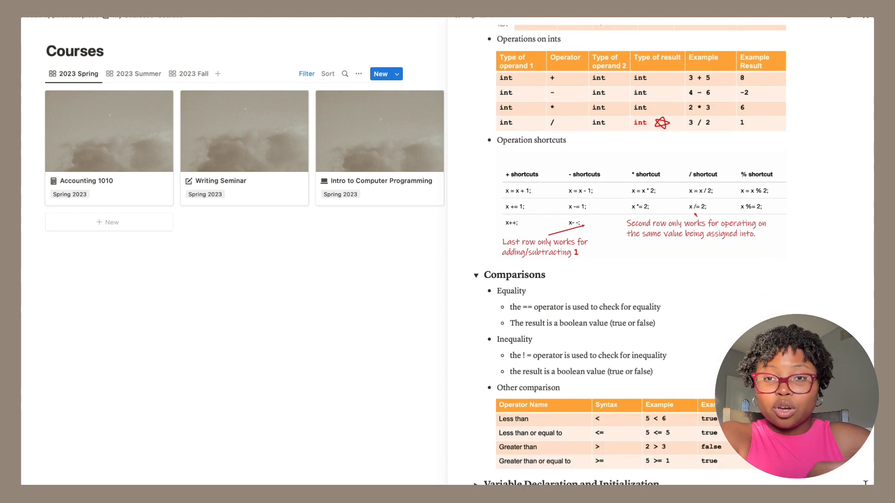
left_click(476, 483)
scroll(475, 466, "down", 9)
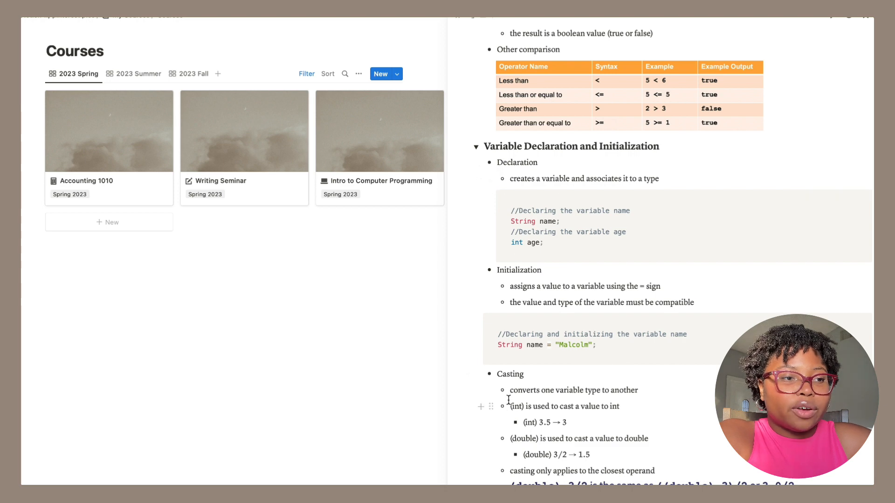
- Insert a code block under the Declaration bullet, check its language choices and delete the block again
left_click(482, 179)
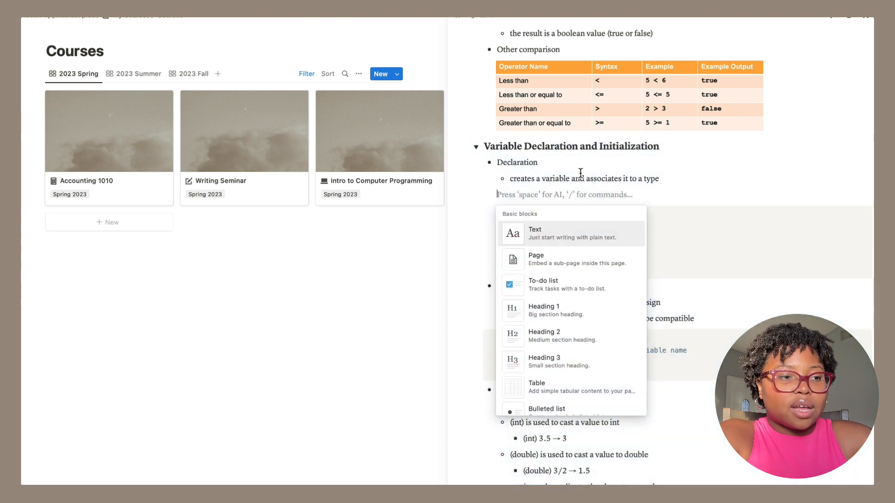
type("cod")
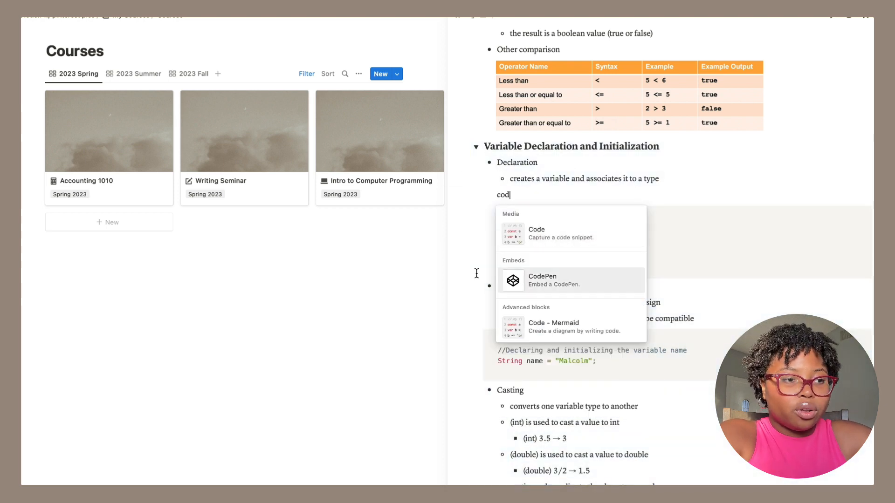
left_click(536, 234)
left_click(513, 197)
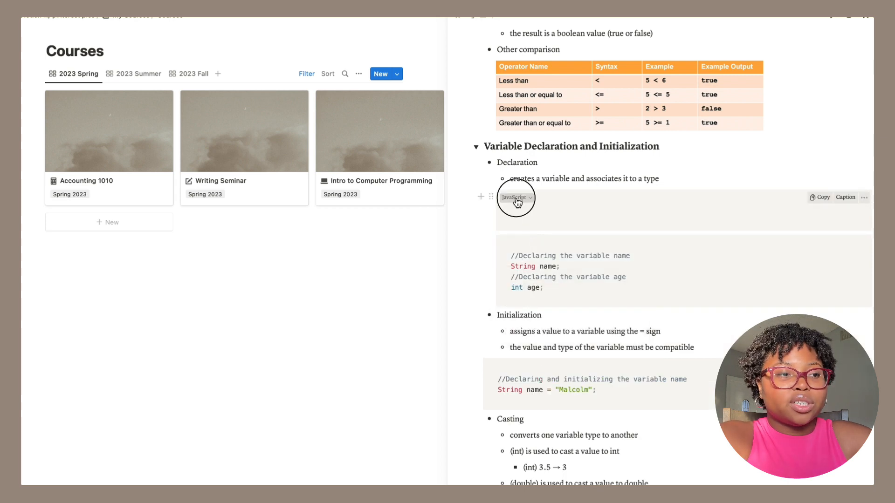
key("Escape")
left_click(492, 197)
key("Delete")
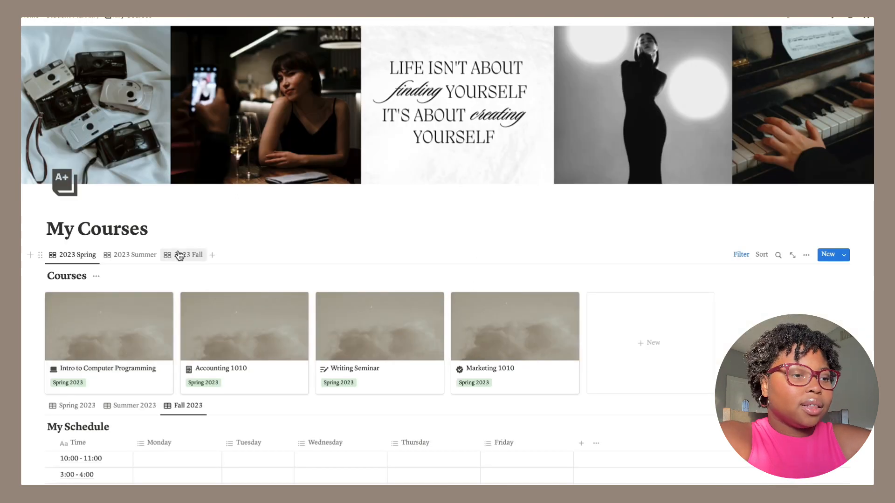
- Open the Art 1010 course from the 2023 Fall view and examine its Notes and Upcoming Deadlines tables
left_click(179, 254)
left_click(112, 344)
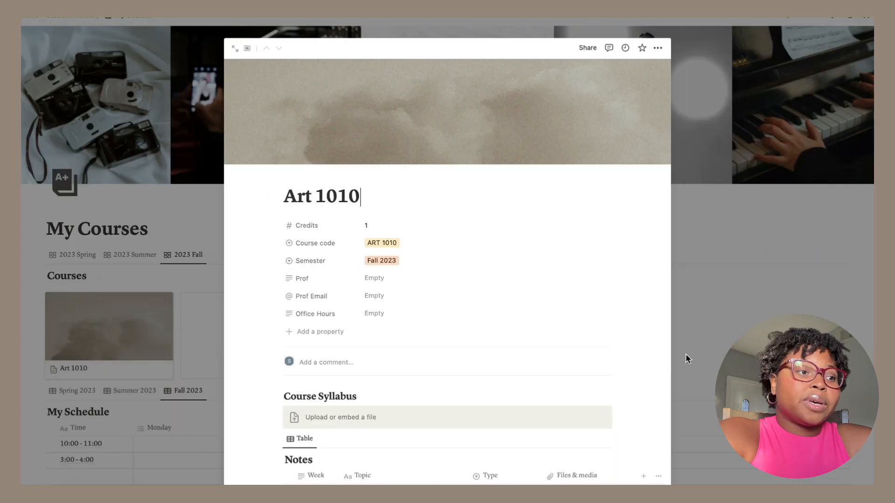
left_click_drag(647, 324, 649, 485)
scroll(633, 290, "down", 3)
left_click(645, 281)
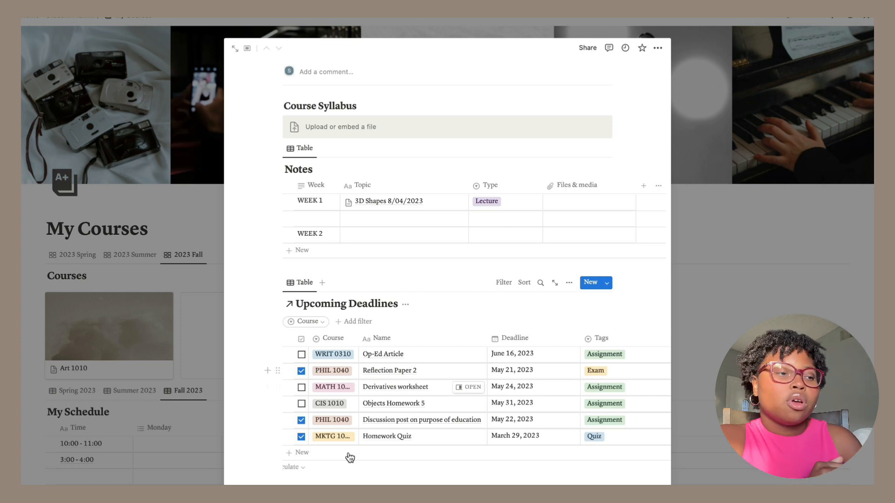
- Filter the Art 1010 page's Upcoming Deadlines table to the course ART 1010
left_click(303, 323)
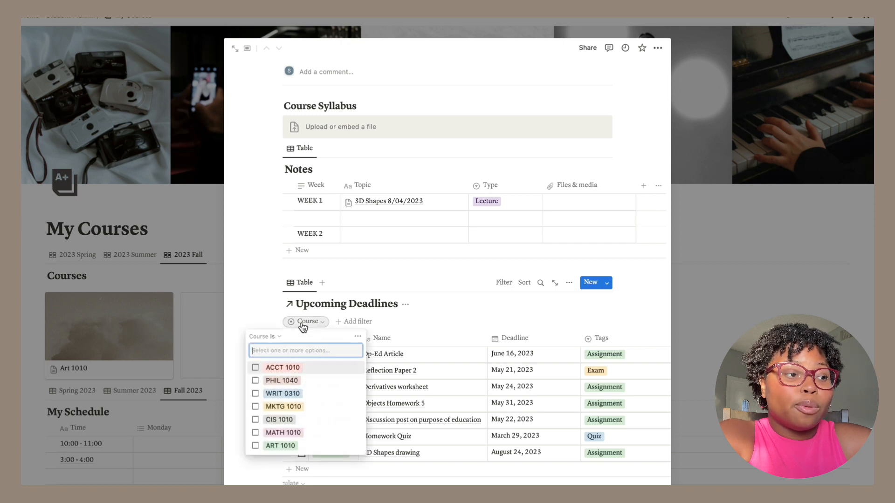
left_click(256, 447)
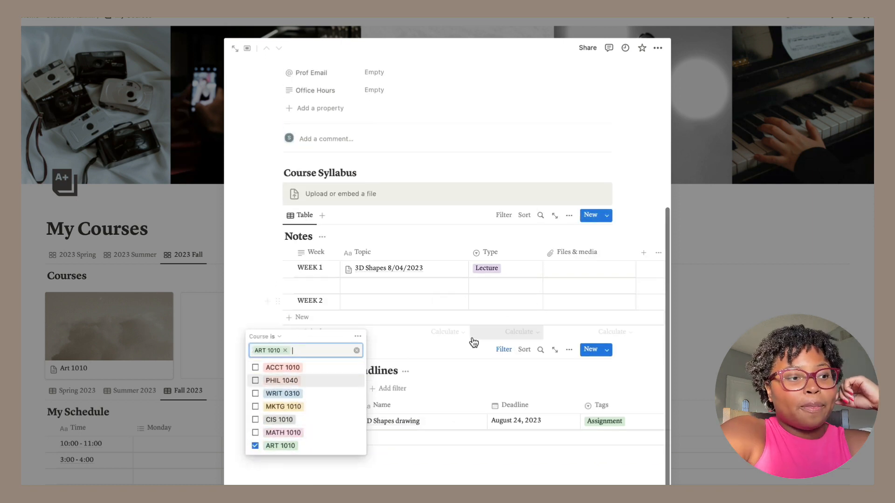
left_click(471, 332)
left_click(355, 472)
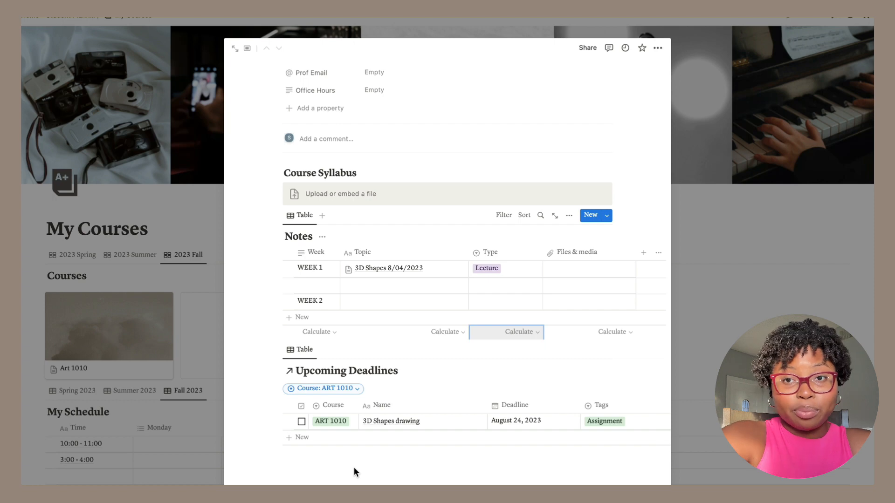
- Leave the Art 1010 course, return to the student planner home page and open the Assignment/Exam Tracker
scroll(644, 79, "up", 5)
left_click(764, 250)
left_click(77, 17)
scroll(826, 258, "down", 2)
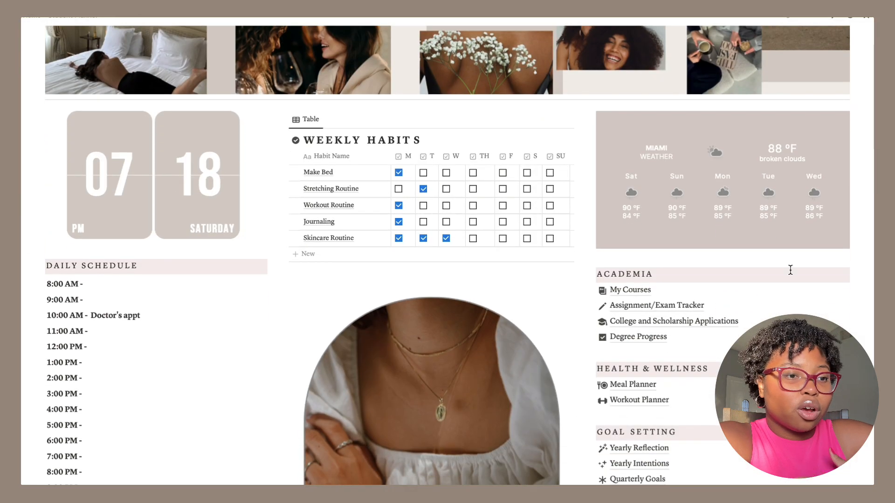
left_click(695, 306)
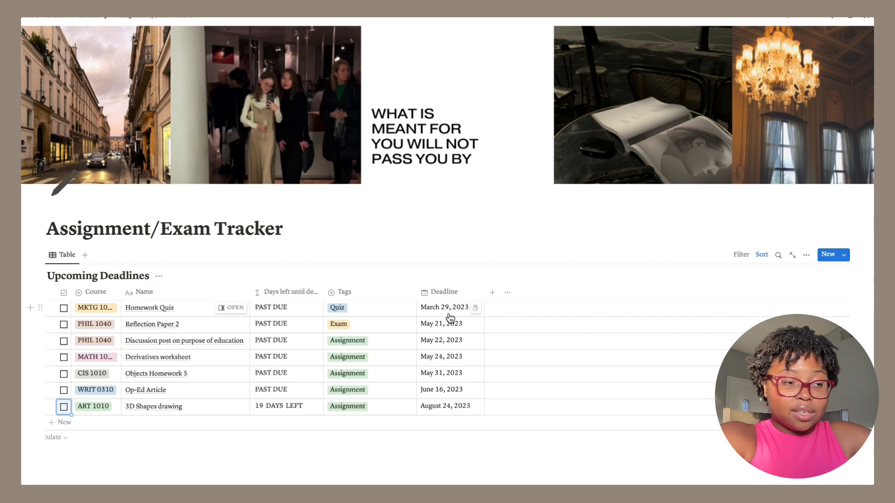
- Set the Op-Ed Article deadline to August 6, 2023 and the Objects Homework 5 deadline to August 5, 2023
left_click(396, 332)
left_click(455, 392)
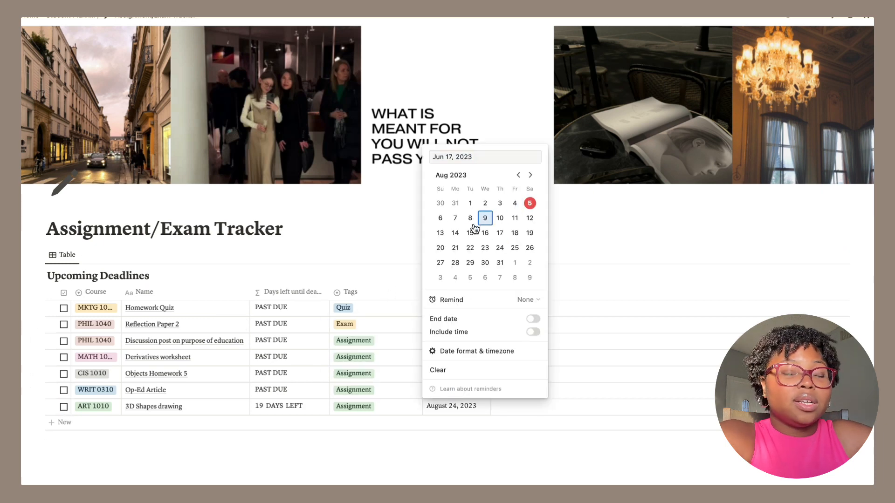
left_click(441, 219)
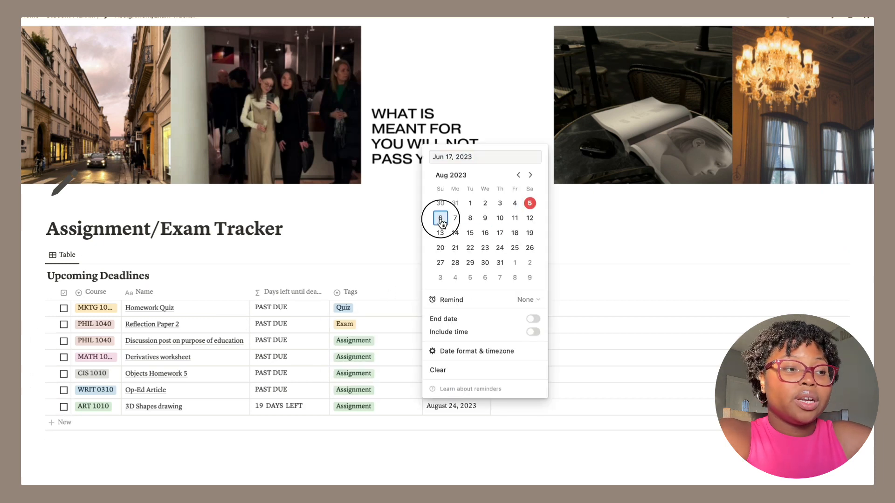
key("Escape")
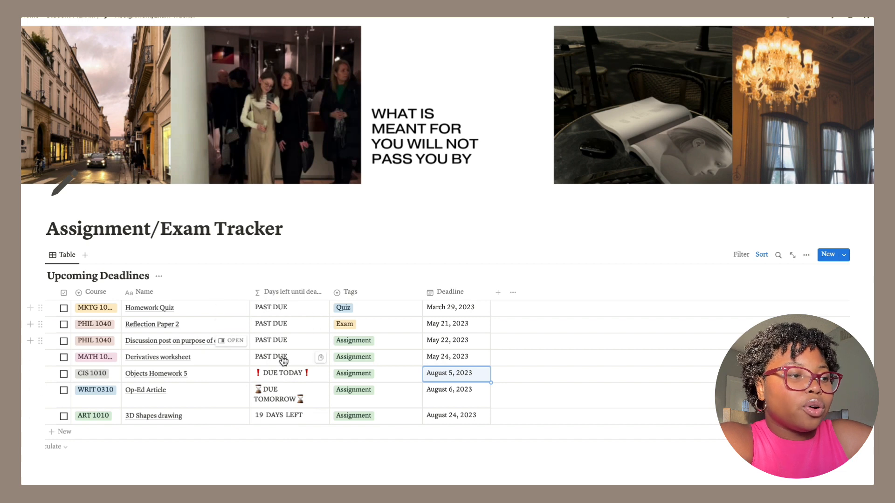
- Mark Homework Quiz, Reflection Paper 2, Discussion post on purpose of education and Derivatives worksheet as complete
left_click(64, 309)
left_click(64, 308)
left_click(64, 308)
left_click(64, 309)
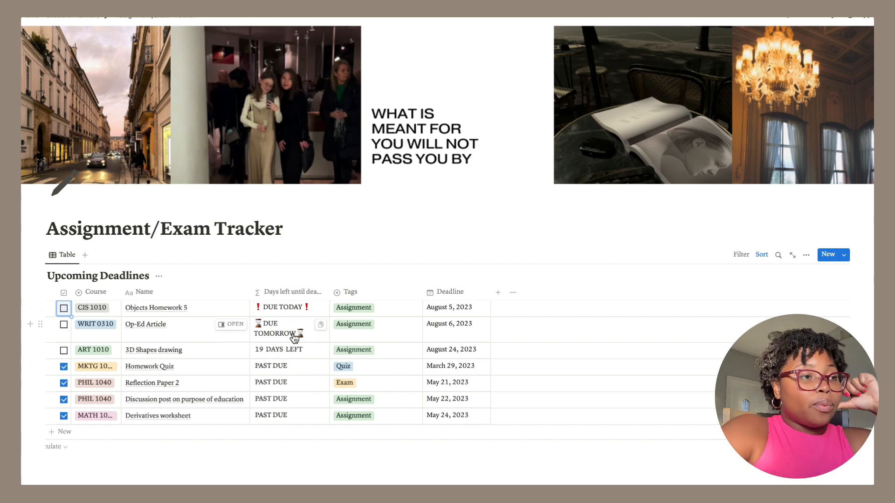
- Open the College and Scholarship Applications page from home and examine the University of Pennsylvania's application deadline and components
left_click(47, 19)
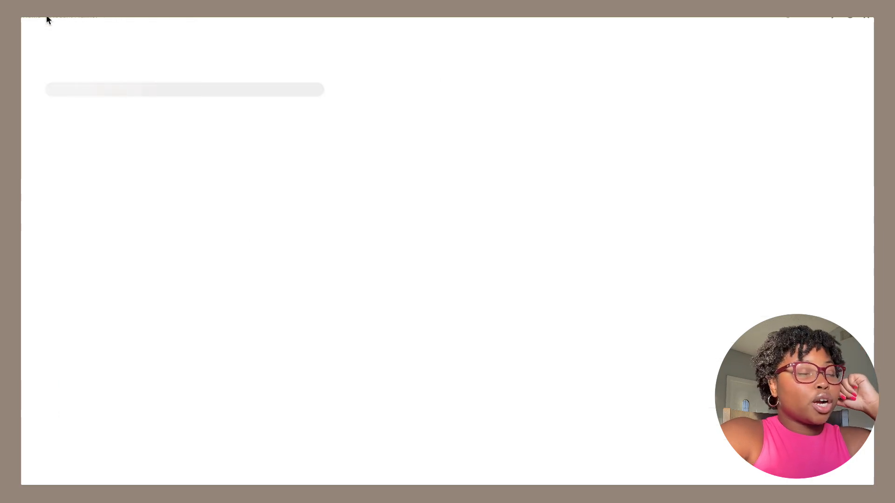
scroll(764, 298, "down", 6)
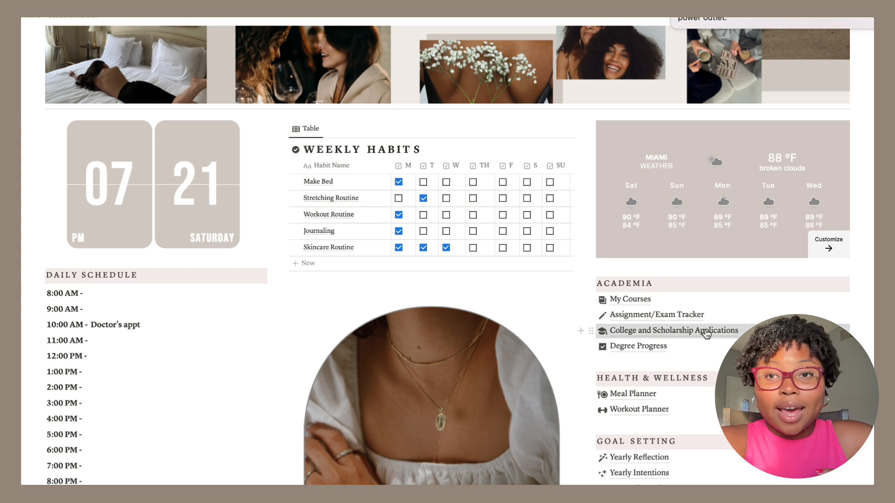
left_click(706, 332)
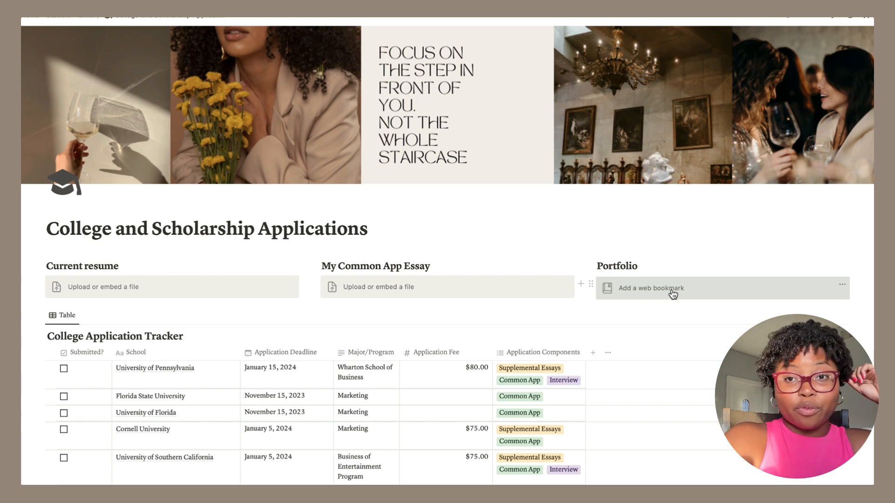
scroll(672, 294, "down", 3)
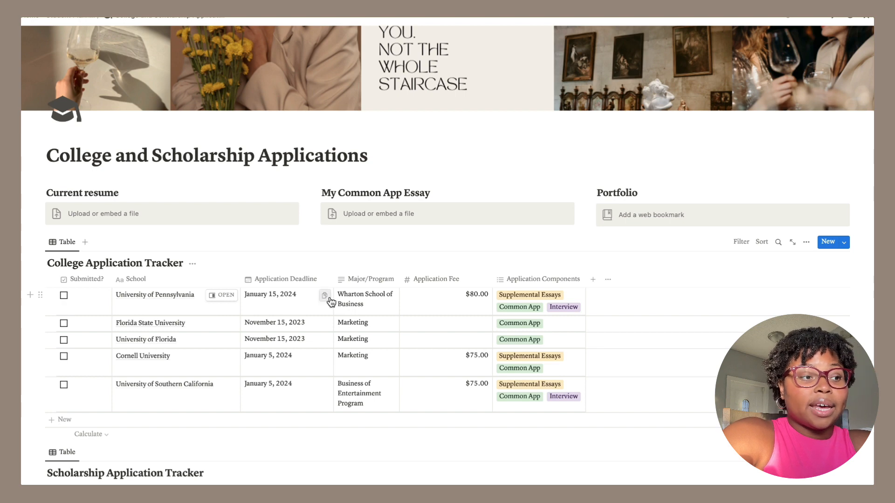
left_click(295, 301)
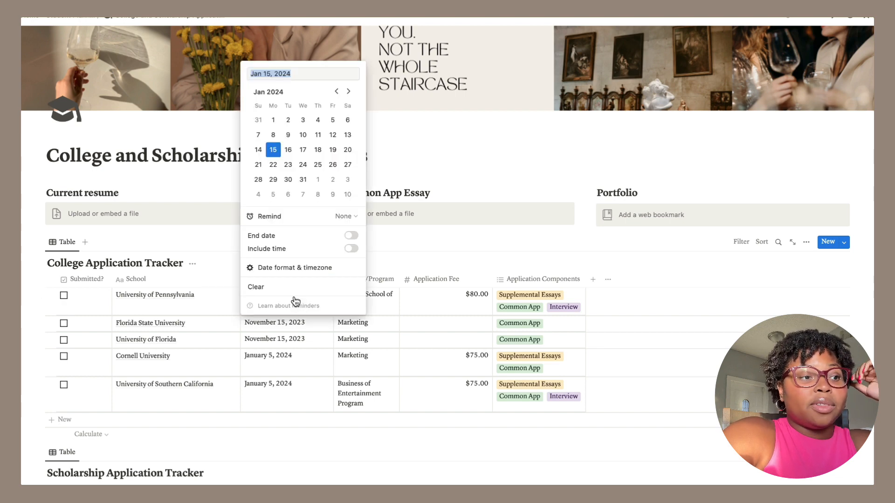
key("Escape")
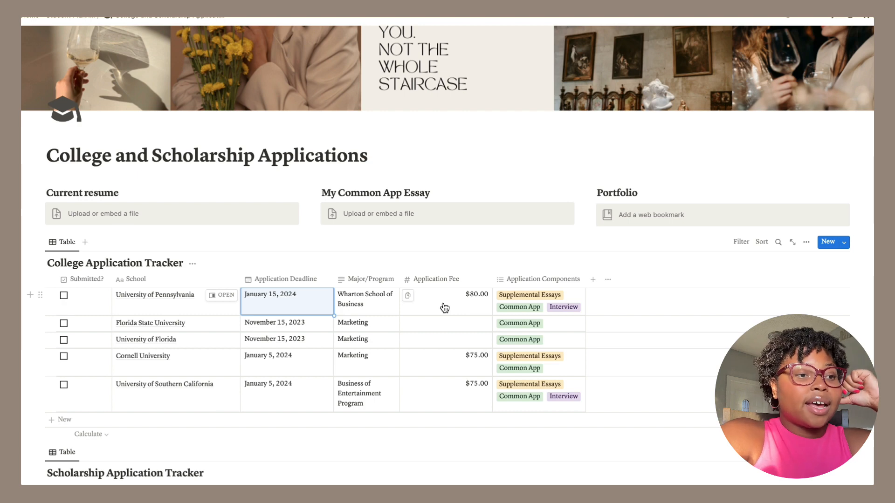
left_click(576, 300)
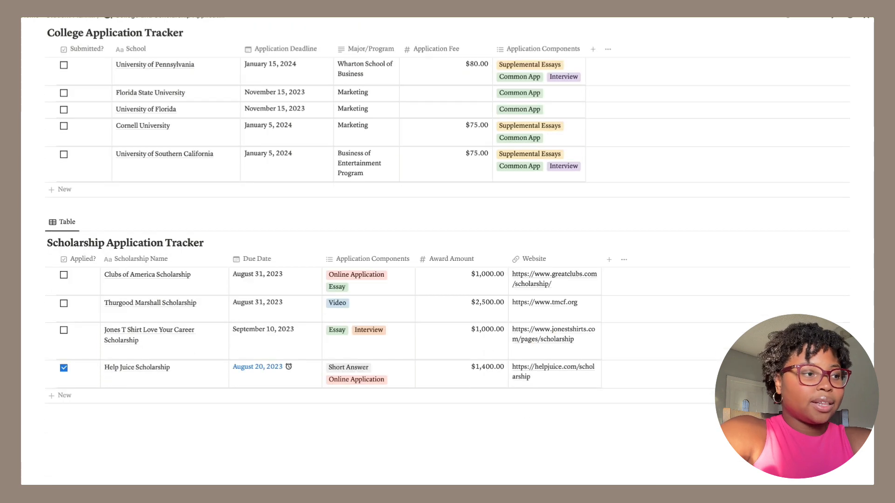
- Examine the Clubs of America Scholarship's application component options and award amount in the Scholarship Application Tracker
scroll(187, 368, "down", 2)
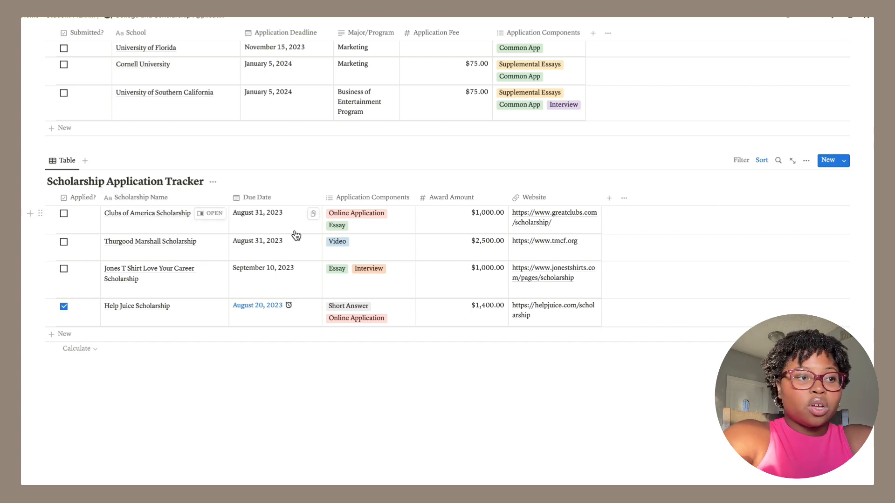
left_click(391, 231)
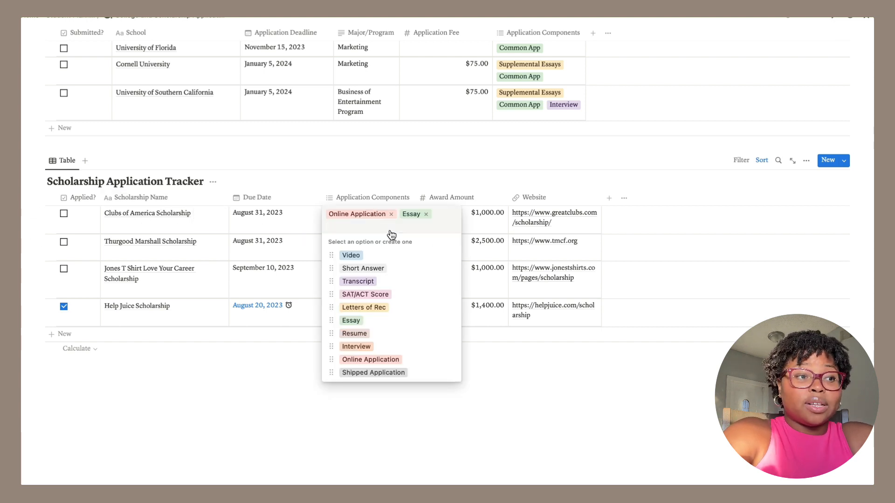
key("Escape")
left_click(456, 232)
key("Escape")
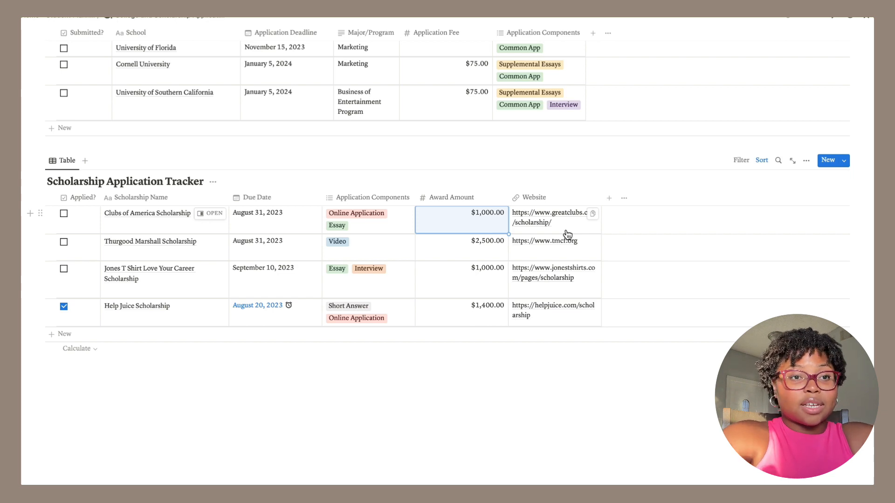
- Return to the student planner home page and open the Degree Progress page
left_click(872, 59)
scroll(873, 60, "up", 8)
left_click(44, 19)
scroll(680, 284, "down", 6)
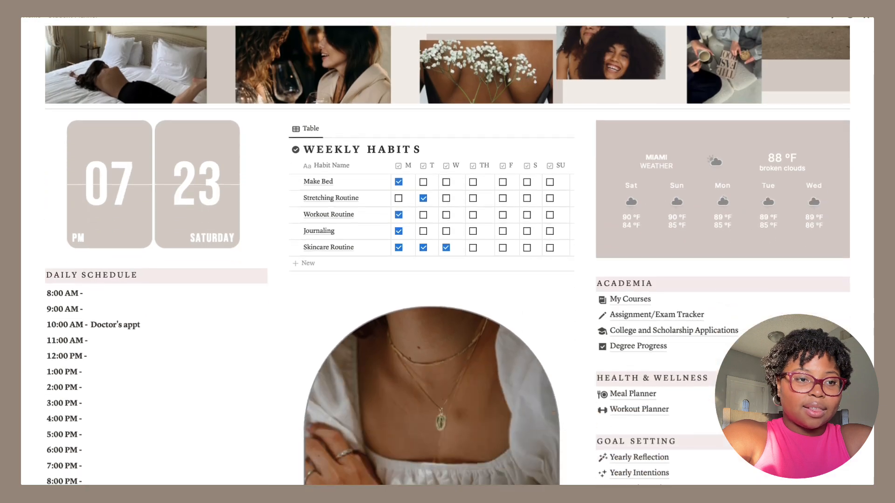
left_click(679, 282)
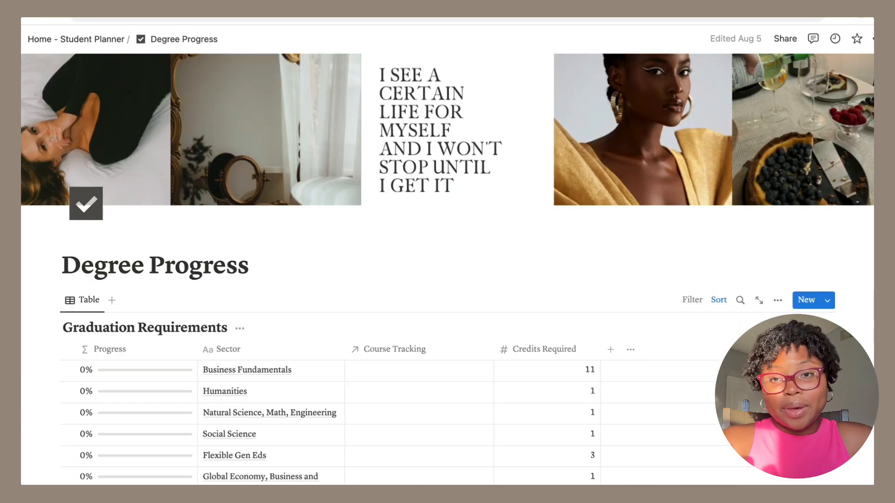
- Look through the Graduation Requirements table and the Course Planning board on the Degree Progress page
scroll(447, 298, "down", 2)
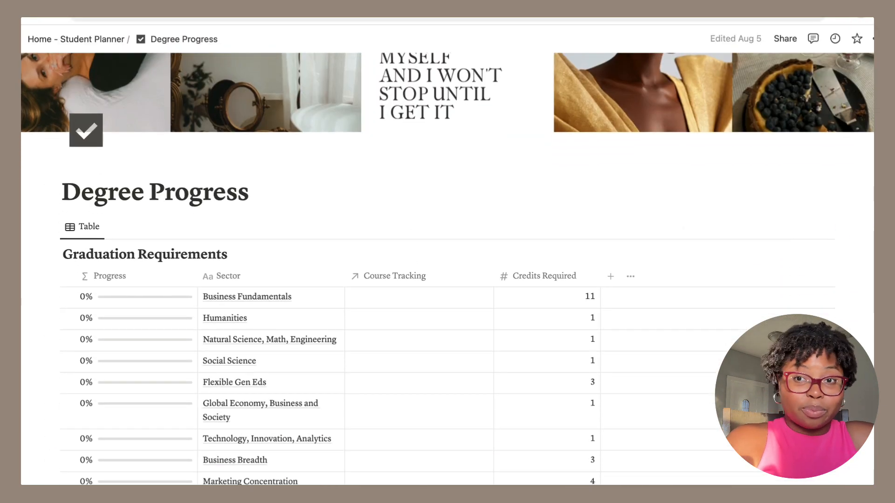
scroll(867, 264, "down", 10)
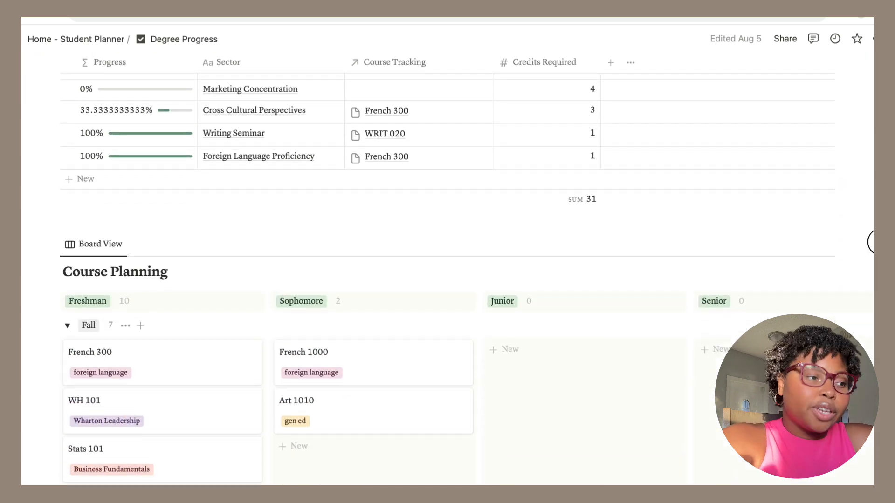
scroll(873, 264, "down", 3)
left_click_drag(873, 268, 864, 300)
scroll(872, 264, "up", 3)
left_click(872, 259)
scroll(873, 265, "down", 1)
scroll(867, 266, "up", 10)
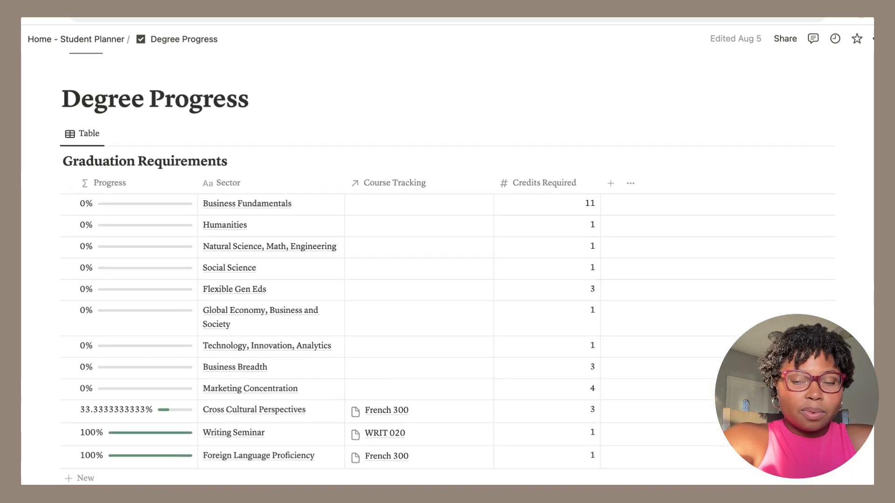
scroll(867, 266, "up", 2)
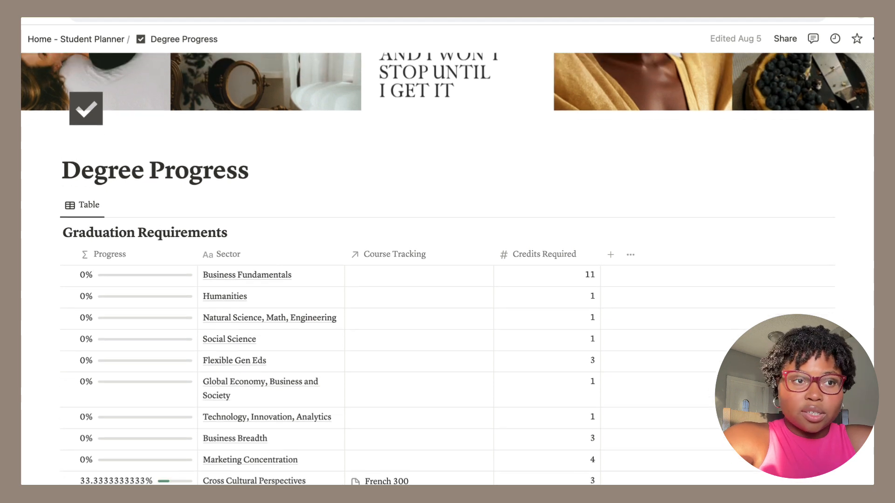
scroll(448, 268, "up", 4)
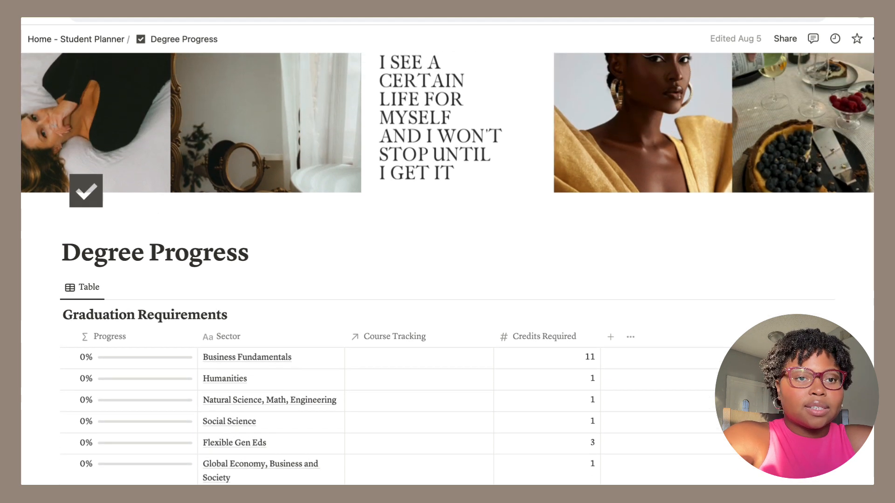
scroll(447, 268, "up", 1)
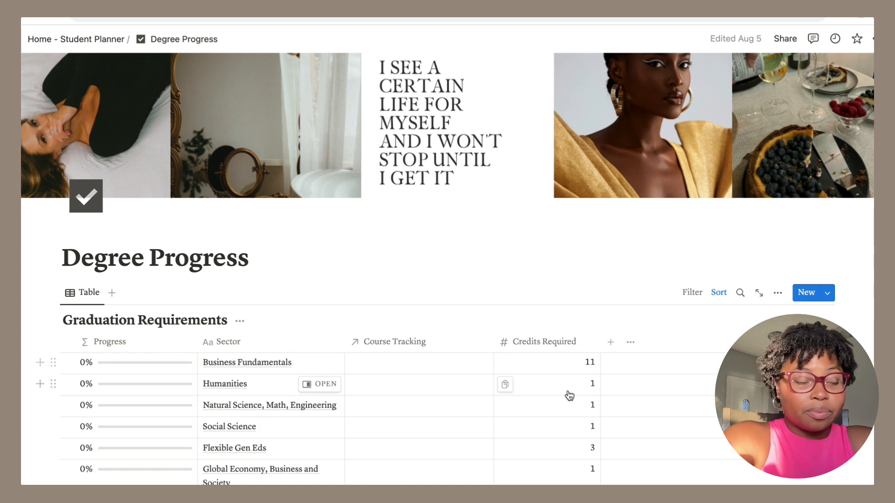
- Set the credits required for Flexible Gen Eds to 4 in the Graduation Requirements table
left_click(559, 447)
key("BackSpace")
type("4")
key("Return")
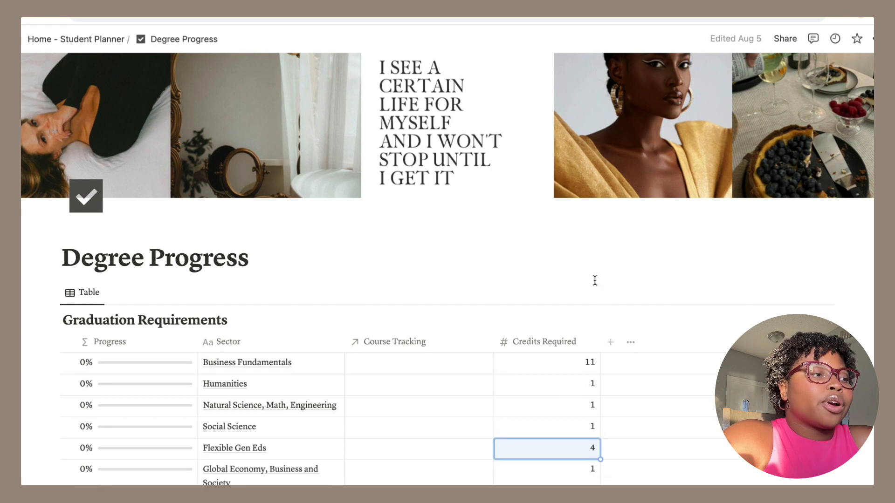
- Link the THAR 120 course to the Humanities requirement's course tracking
left_click(394, 374)
type("th")
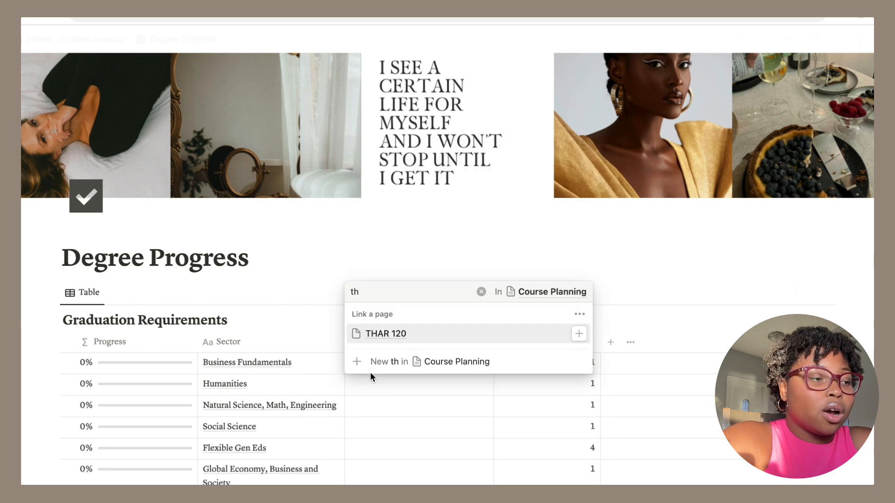
left_click(381, 337)
- Link the courses Econ 101, Stats 101 and Stats 102 to the Business Fundamentals requirement's course tracking
left_click(413, 269)
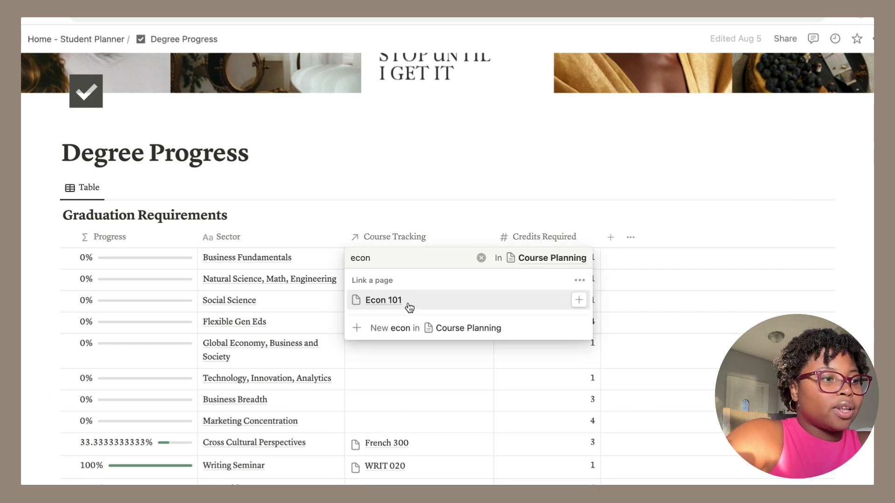
left_click(406, 302)
key("BackSpace")
key("BackSpace")
key("BackSpace")
key("BackSpace")
type("stat")
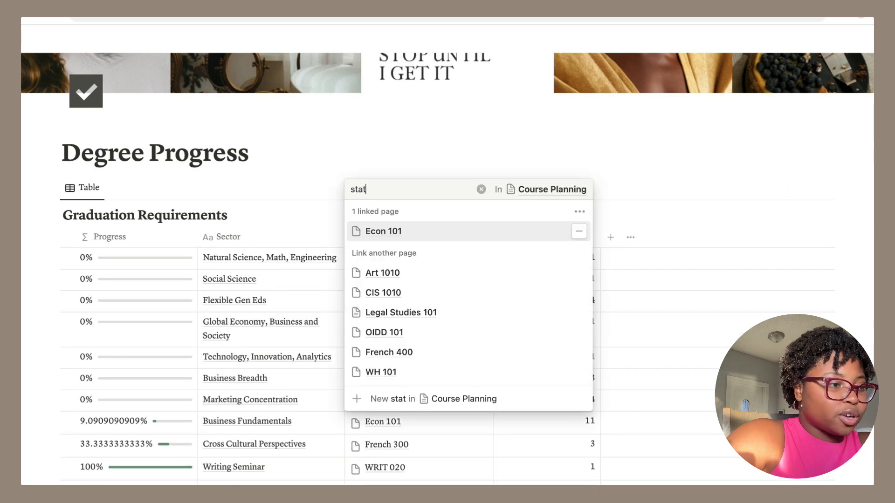
left_click(385, 353)
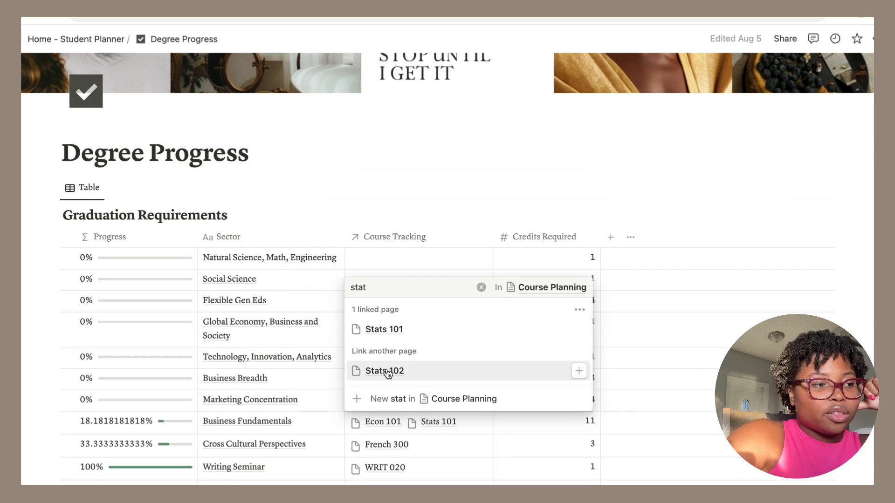
left_click(373, 370)
key("Escape")
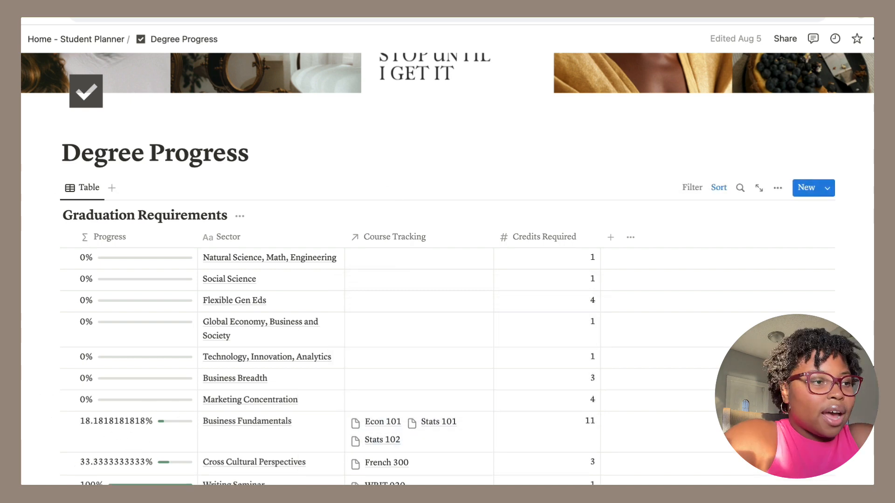
- Examine the Course Planning board by collapsing the Fall and Spring semester groups and expanding Spring again
scroll(447, 268, "down", 1)
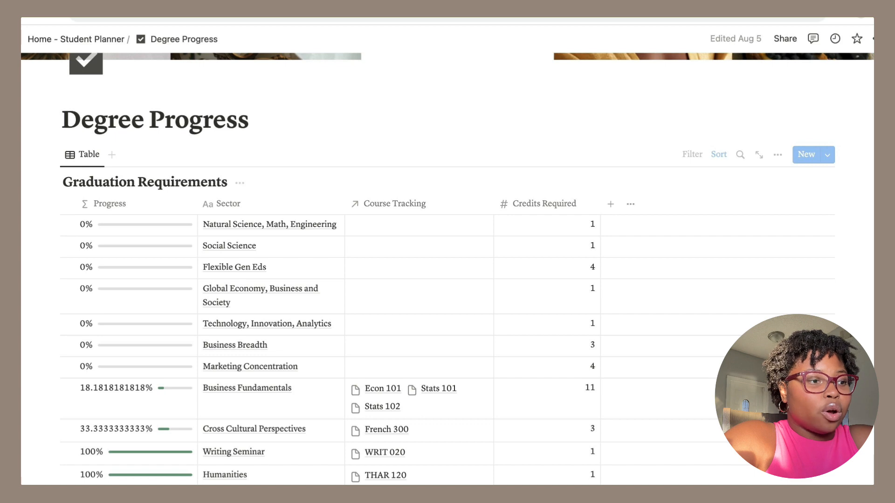
scroll(448, 269, "down", 10)
scroll(869, 273, "down", 4)
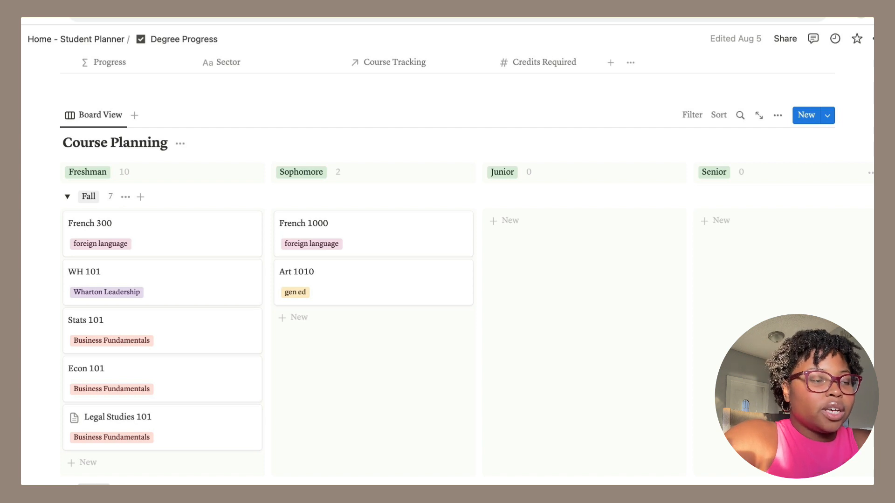
scroll(141, 280, "up", 1)
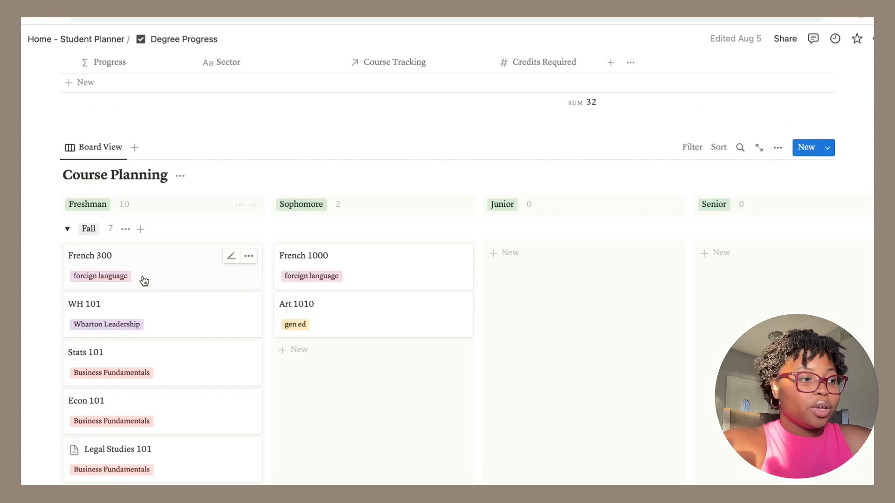
left_click(66, 230)
left_click(64, 255)
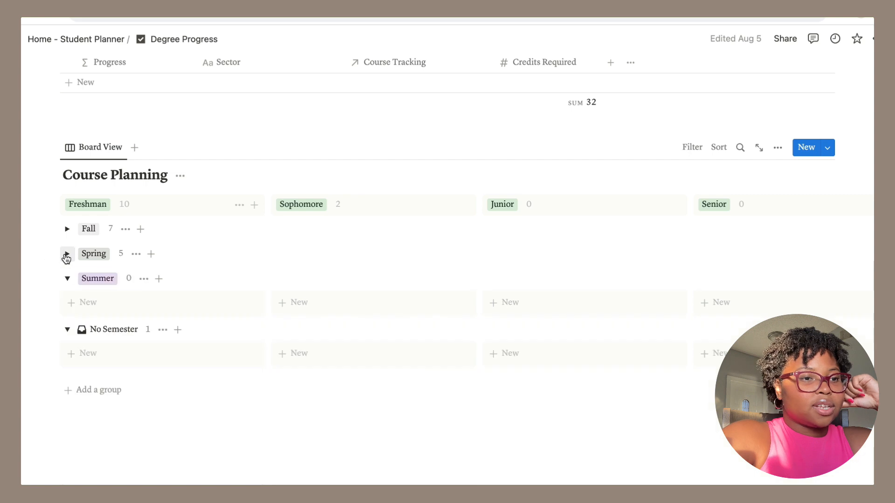
left_click(67, 253)
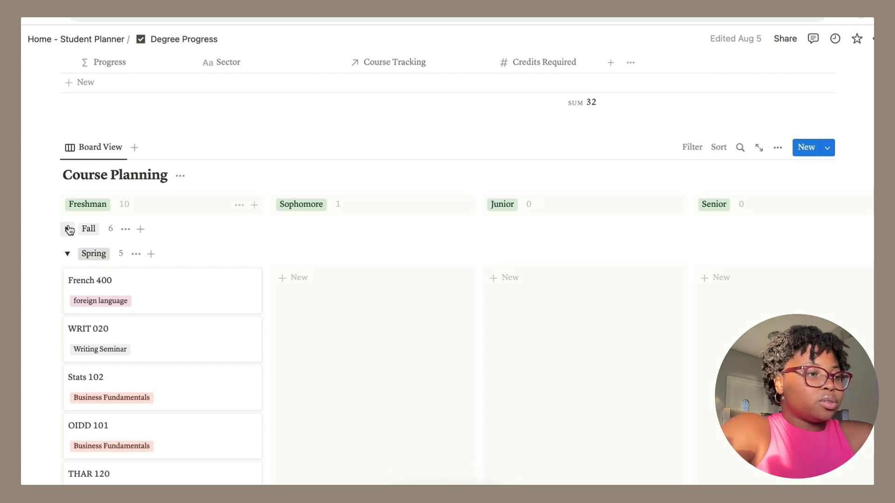
- Add a course named Art 1010 to the Sophomore column of the Fall group on the Course Planning board
left_click(69, 229)
left_click(310, 299)
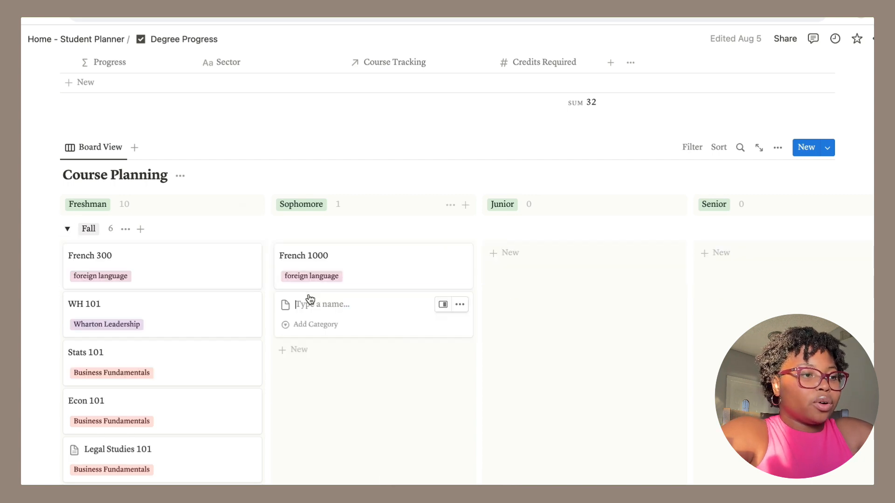
left_click(443, 304)
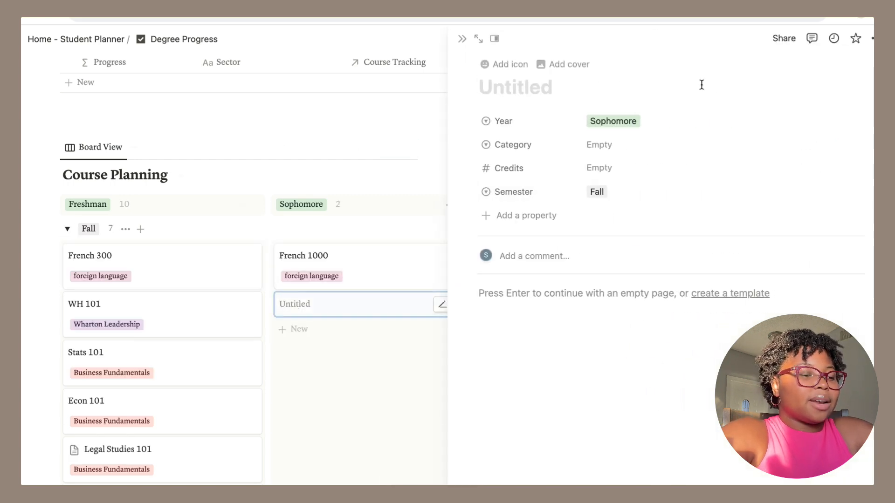
type("Art 1010")
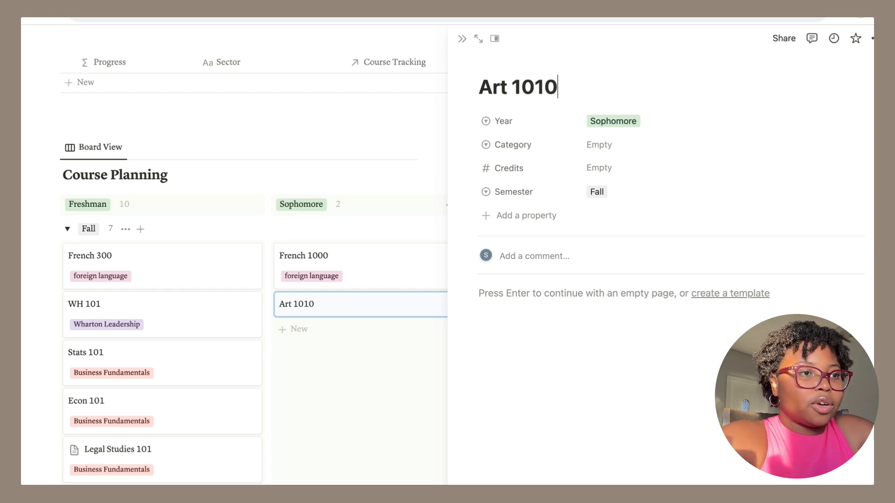
left_click(704, 119)
left_click(717, 89)
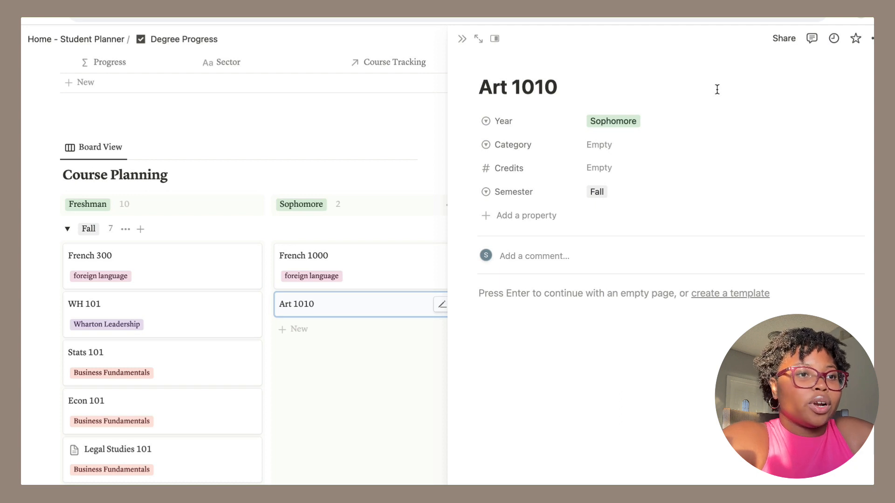
- Set the Art 1010 course's category to gen ed and its credits to 1, keeping the Fall semester, and close its page
left_click(634, 142)
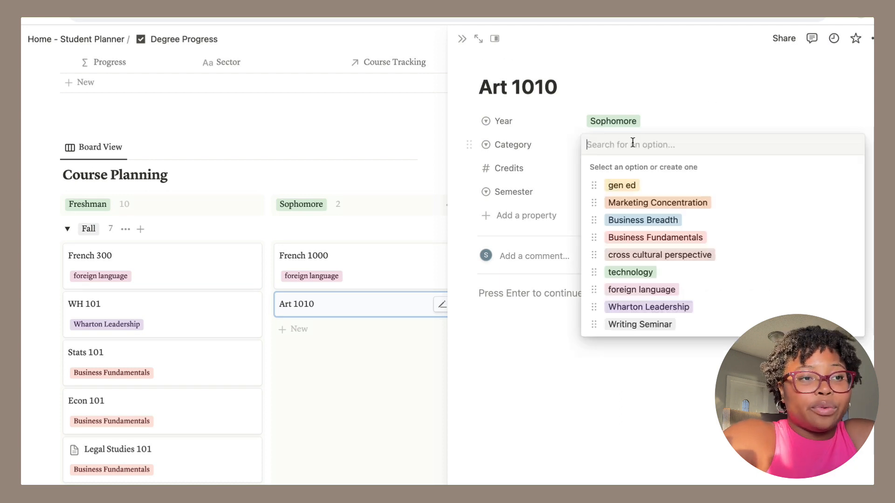
left_click(624, 185)
left_click(687, 174)
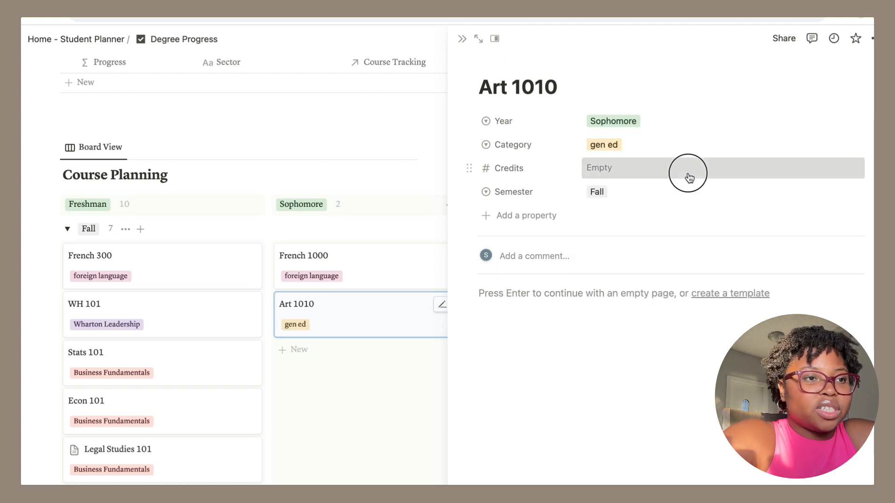
left_click(608, 354)
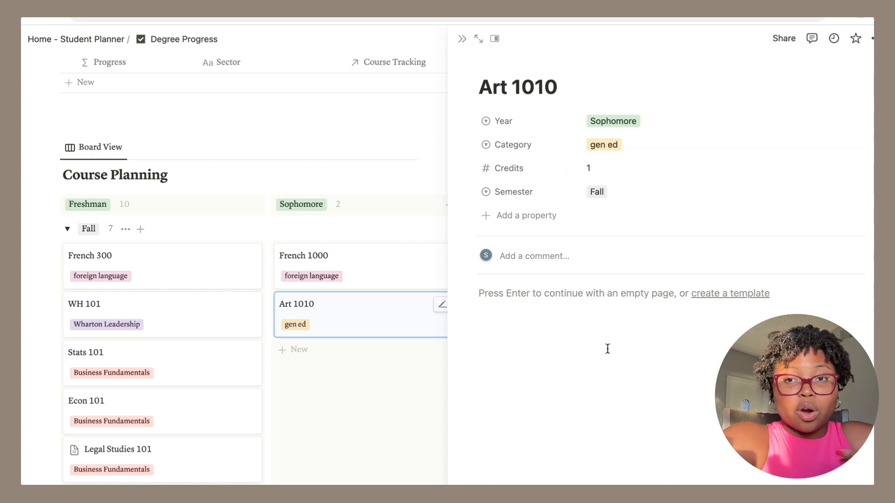
left_click(627, 189)
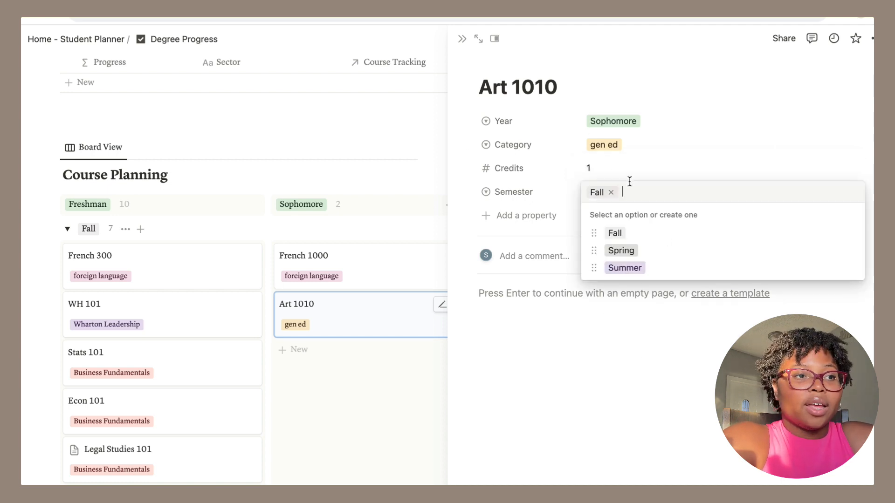
left_click(500, 385)
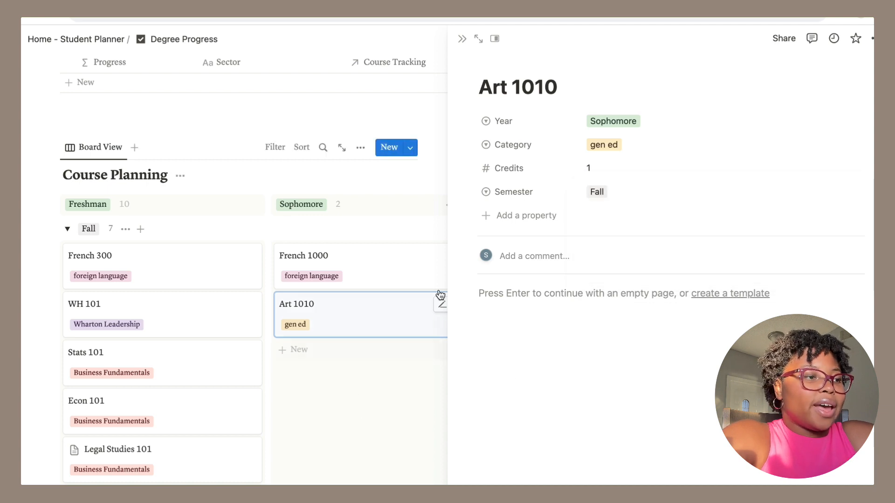
left_click(460, 39)
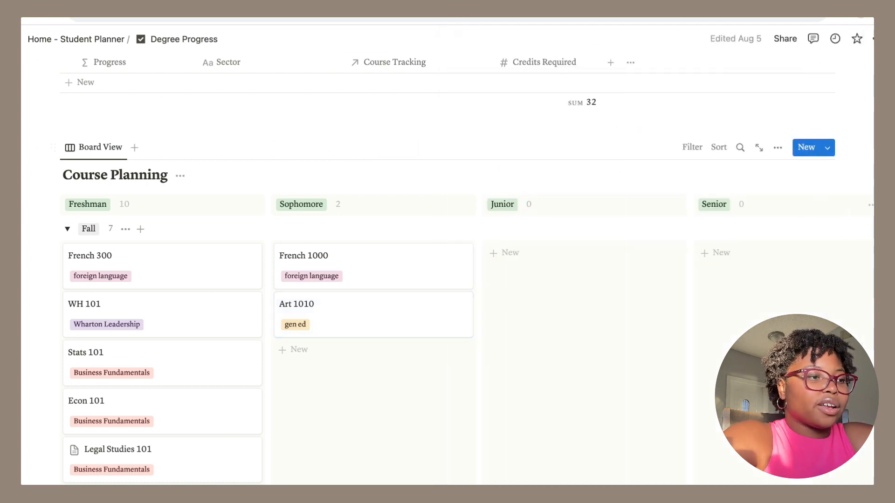
mouse_move(40, 241)
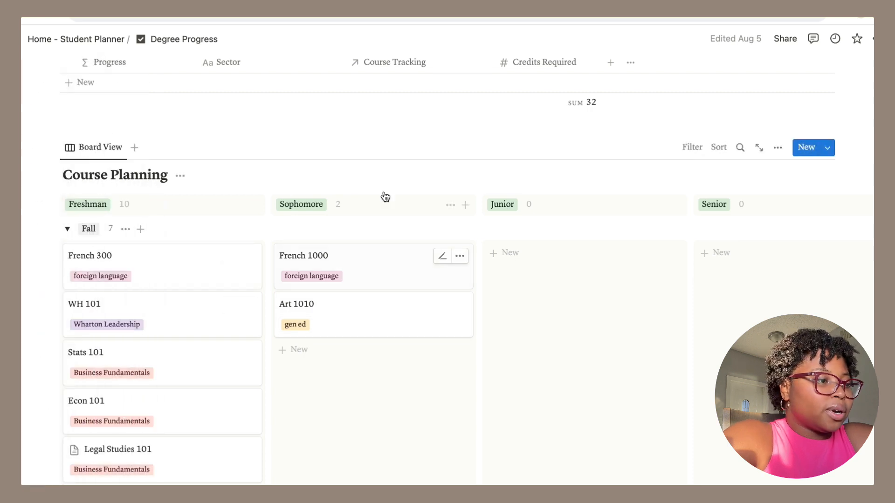